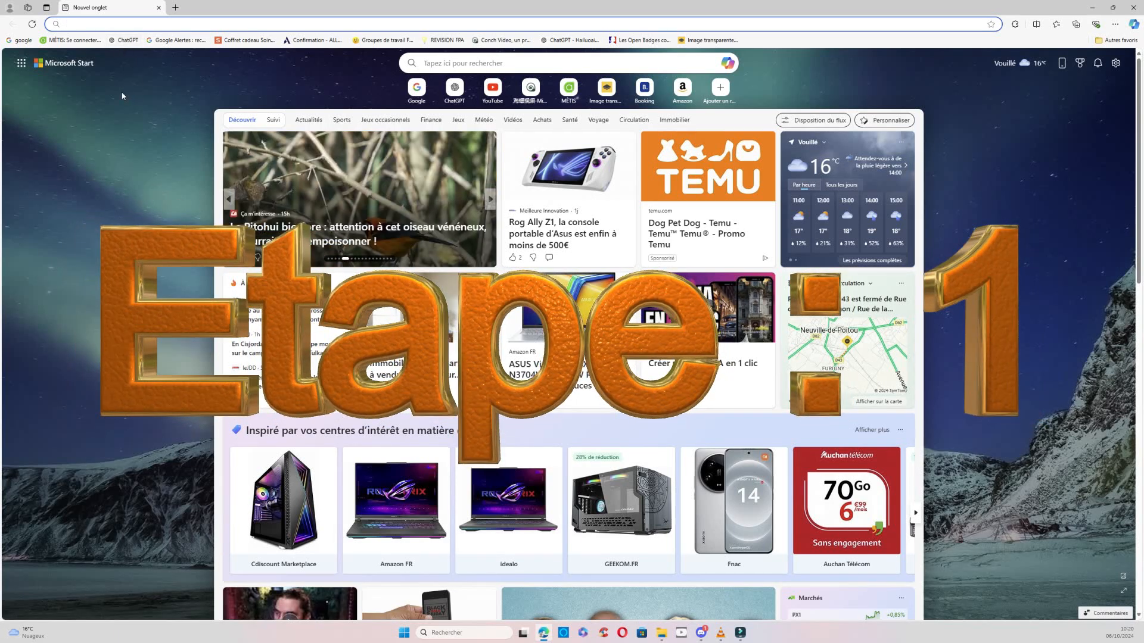
Open ChatGPT in the browser and attach the local photo of the man in the green hoodie to a new message.
{"action": "left_click", "coordinate": [125, 40]}
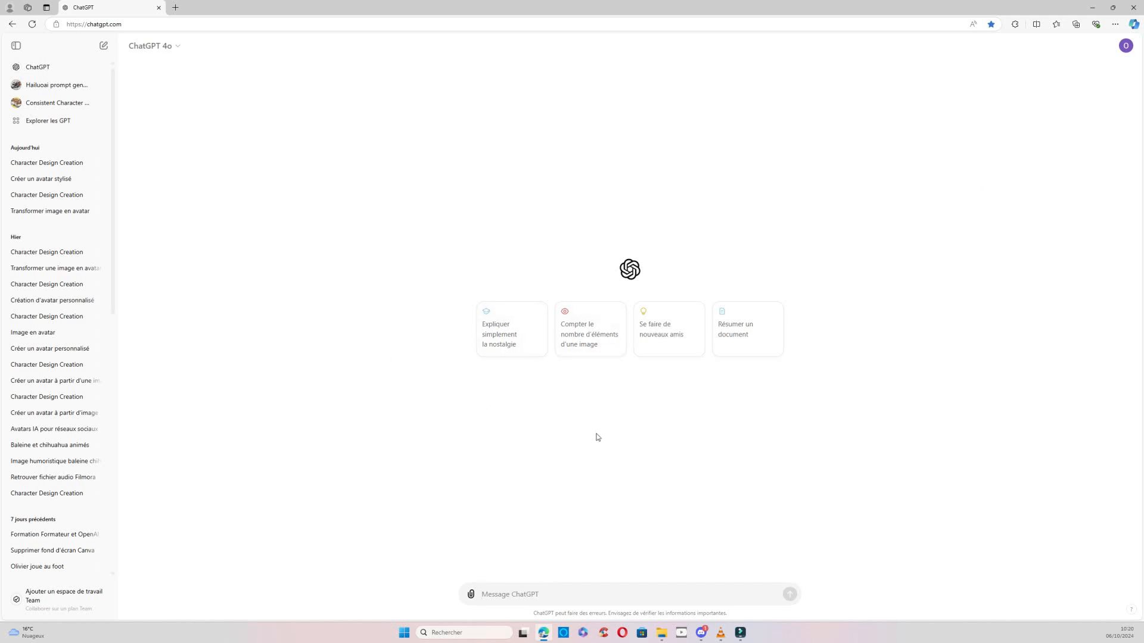
{"action": "left_click", "coordinate": [499, 593]}
{"action": "left_click", "coordinate": [471, 595]}
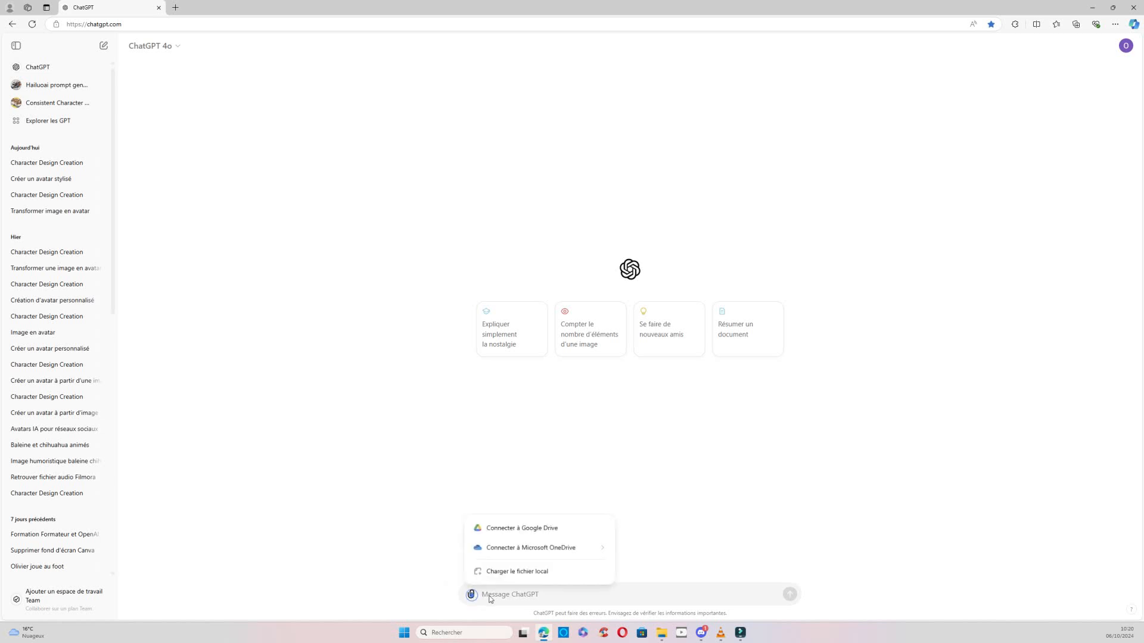
{"action": "left_click", "coordinate": [514, 573]}
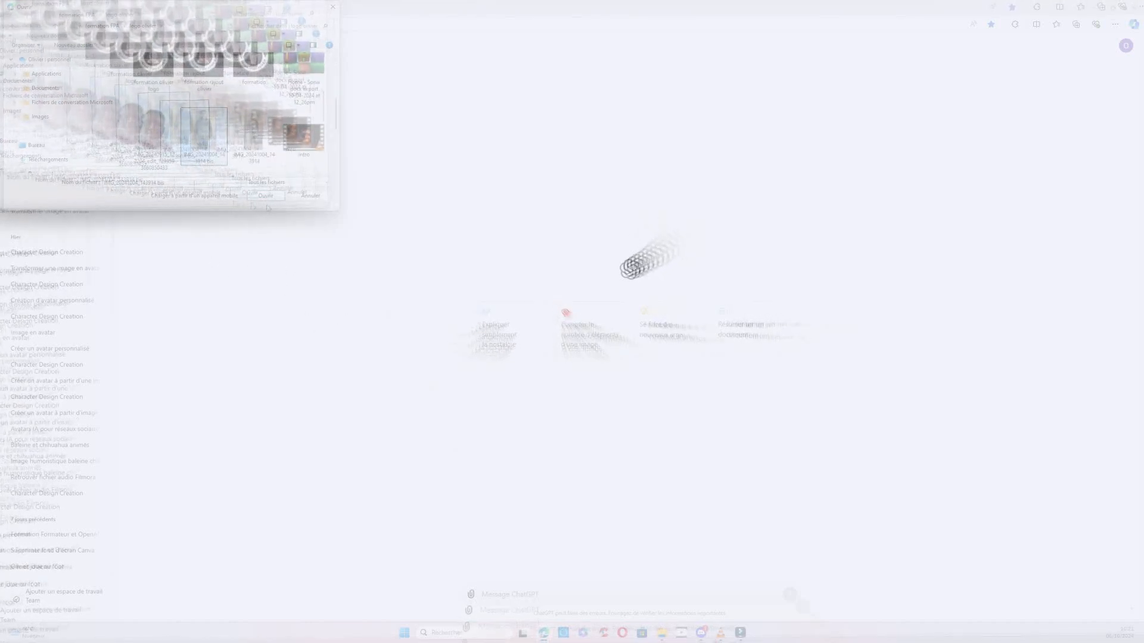
{"action": "left_click", "coordinate": [266, 196]}
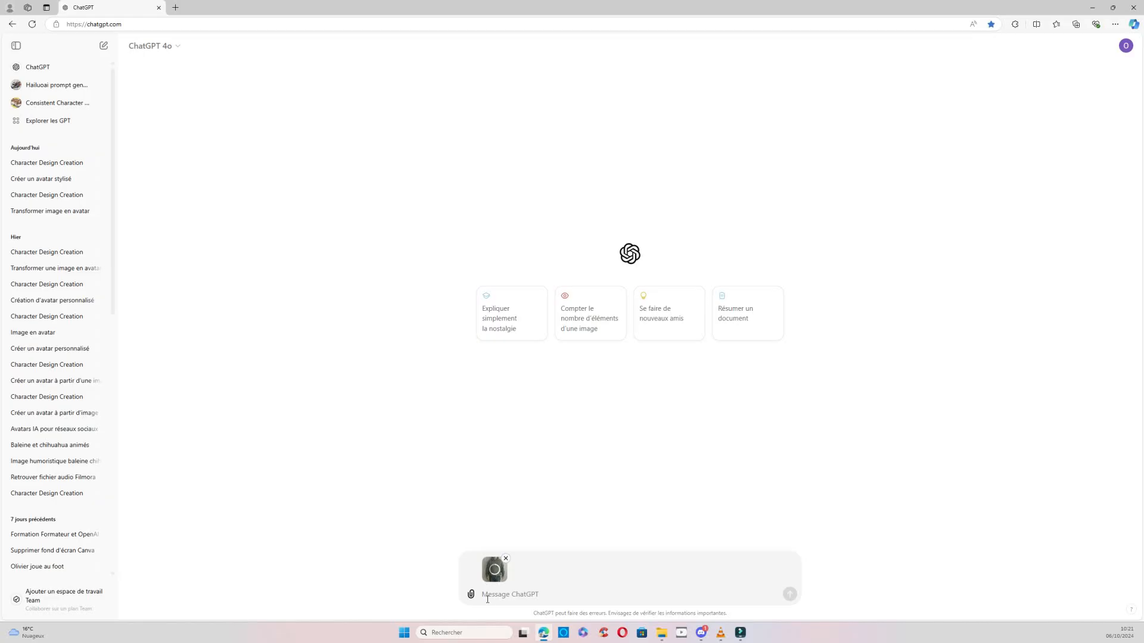
Send the photo with the request "transformer cette image en prompt pour la recréer en tant qu'avatar".
{"action": "left_click", "coordinate": [487, 595]}
{"action": "type", "text": "transformer cette image en prompt"}
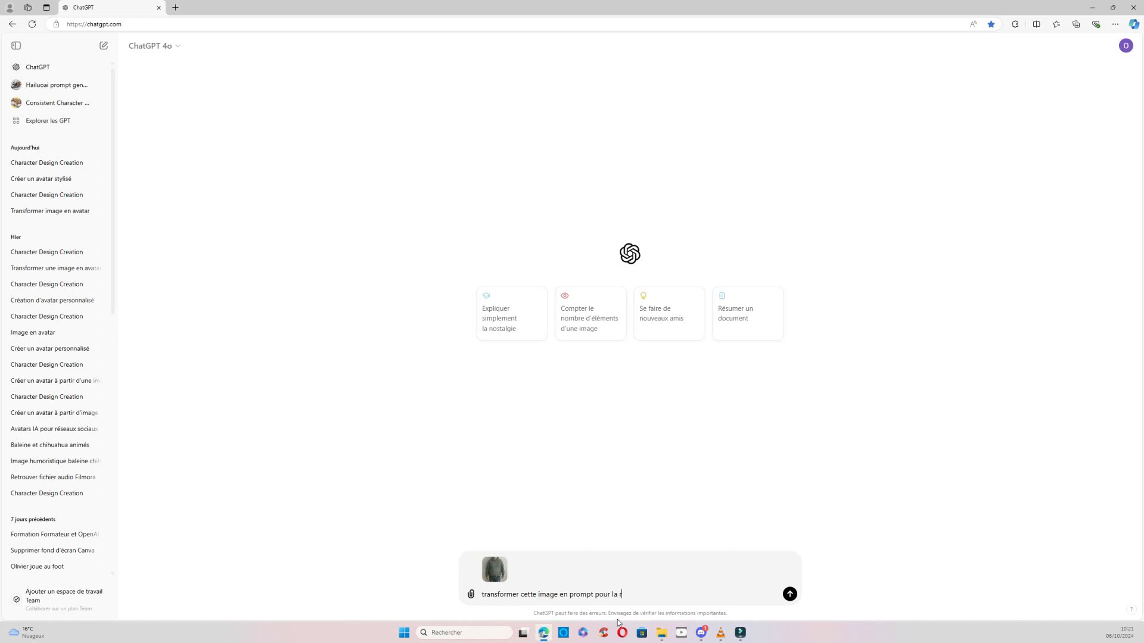
{"action": "type", "text": "pour la recréer en tant qu'av"}
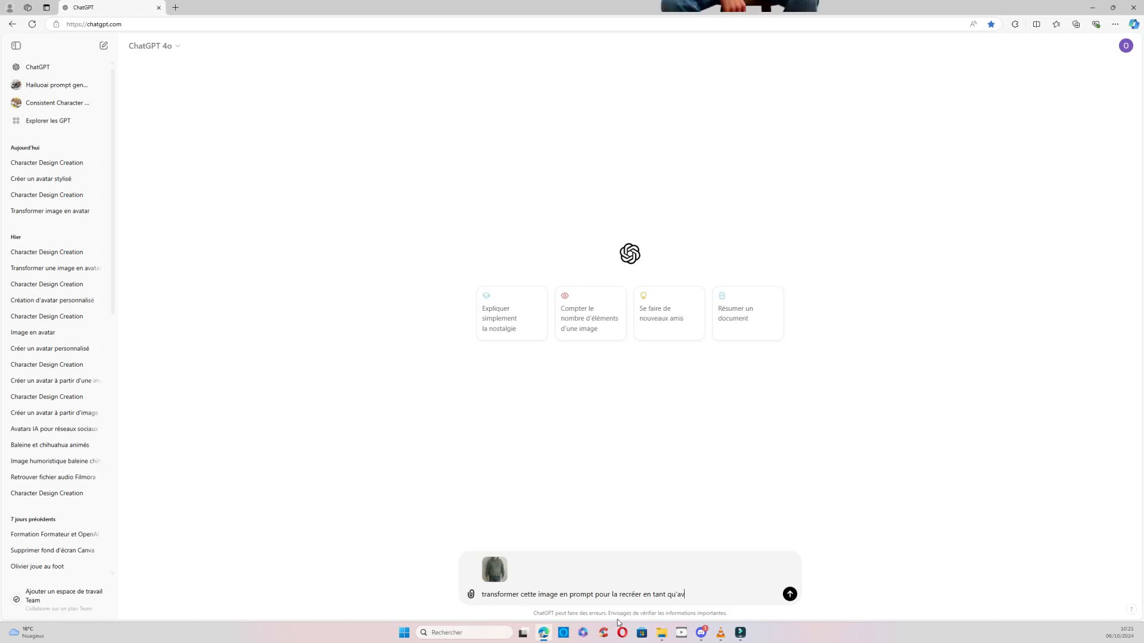
{"action": "type", "text": "atar"}
{"action": "key", "text": "Return"}
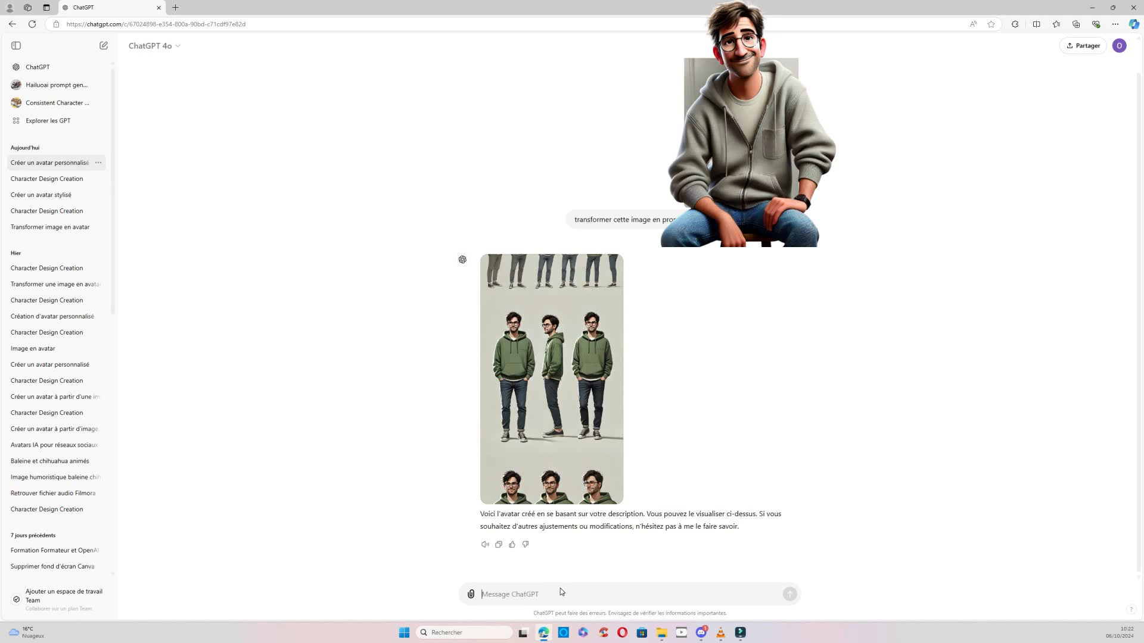
Send the follow-up message "donne moi le prompt de l'image en français".
{"action": "type", "text": "donne moi le prompt"}
{"action": "type", "text": "de l'image en français"}
{"action": "key", "text": "Return"}
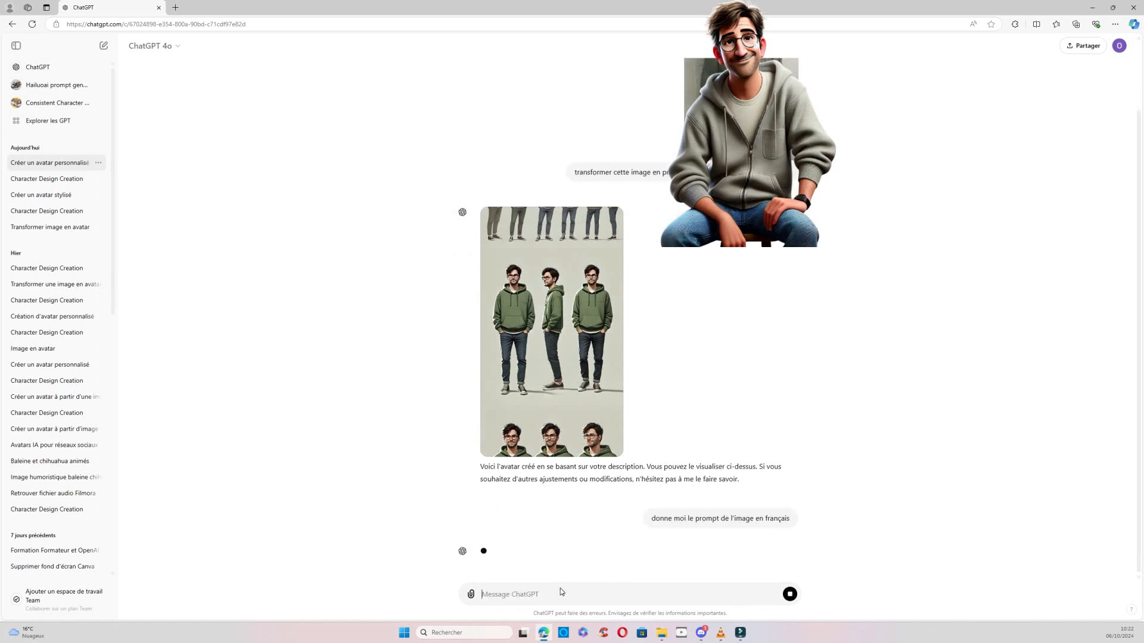
Copy the full French avatar description from the reply, without its surrounding quotation marks.
{"action": "mouse_move", "coordinate": [538, 475]}
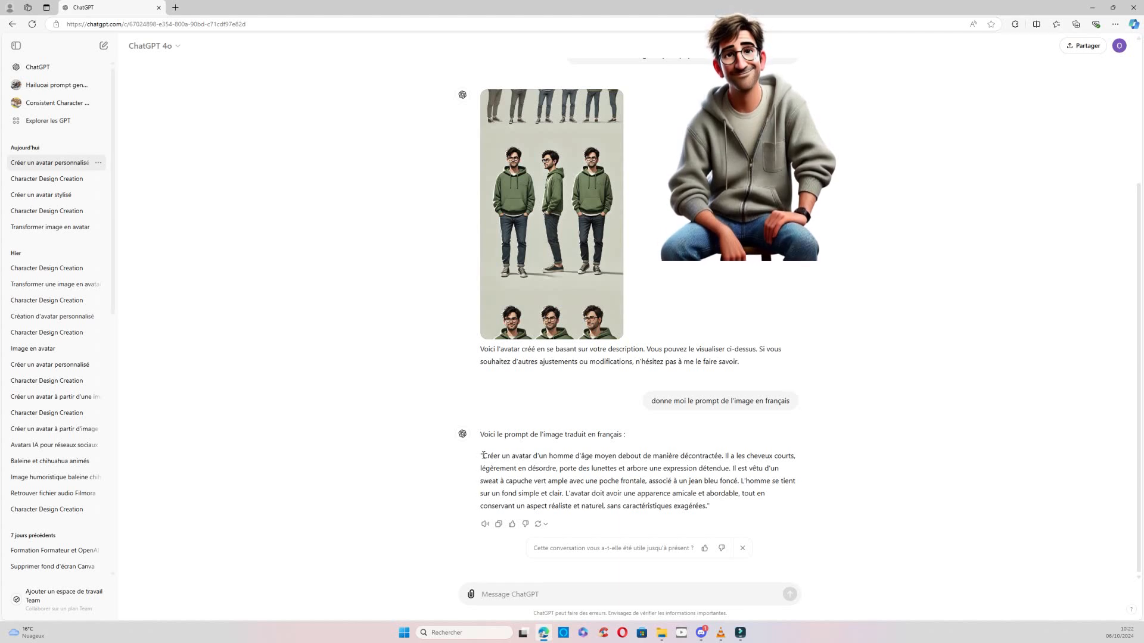
{"action": "left_click_drag", "start_coordinate": [483, 456], "coordinate": [709, 507]}
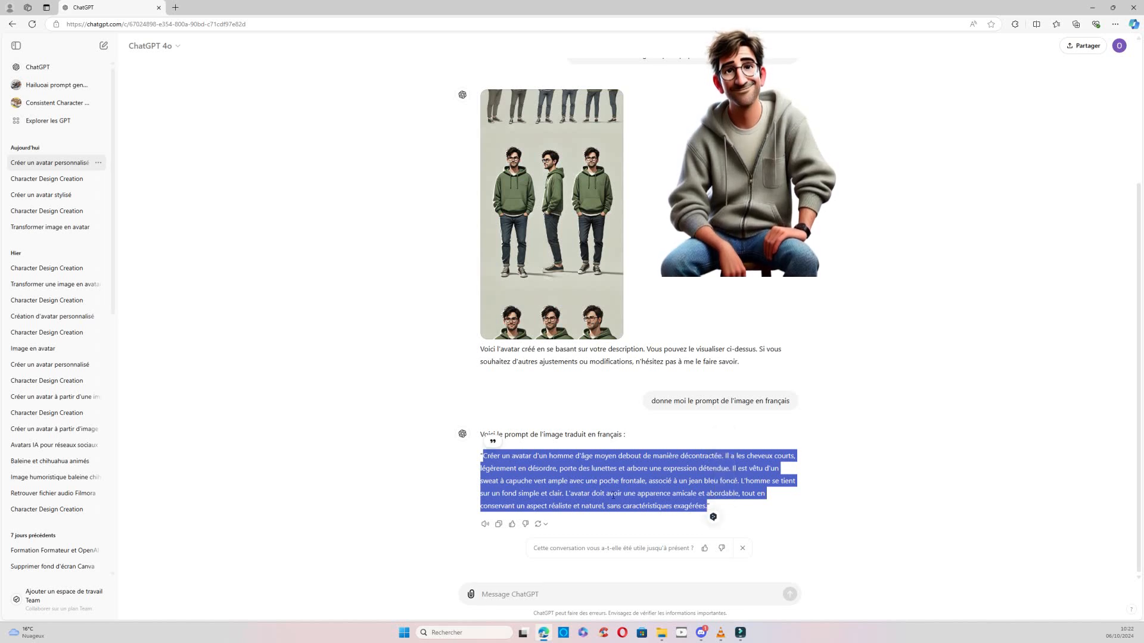
{"action": "right_click", "coordinate": [555, 479]}
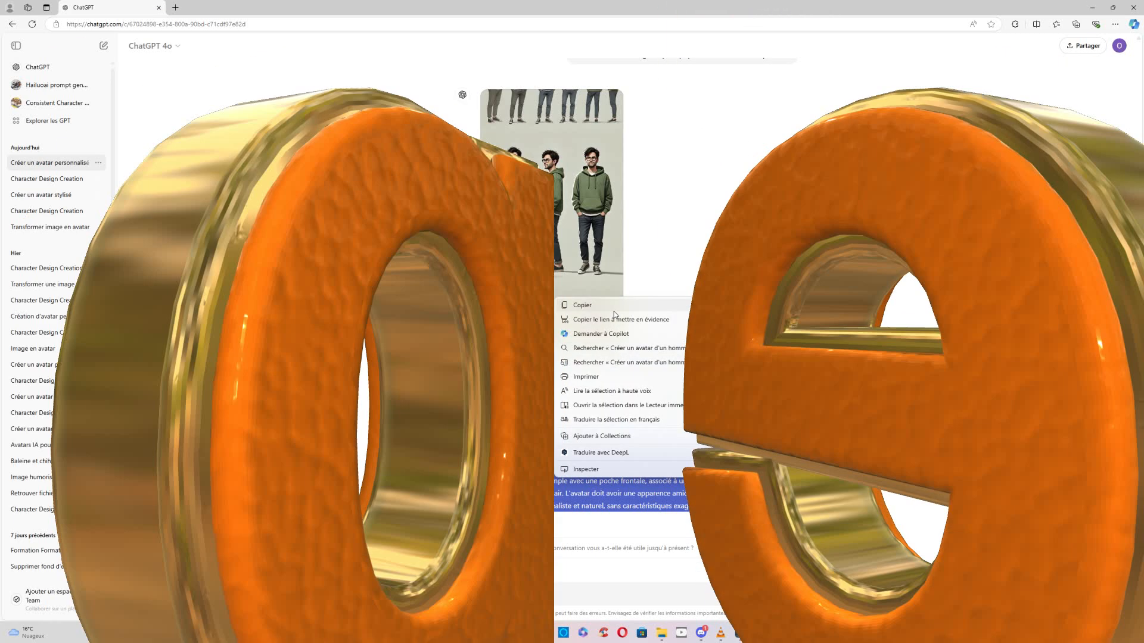
{"action": "left_click", "coordinate": [614, 314]}
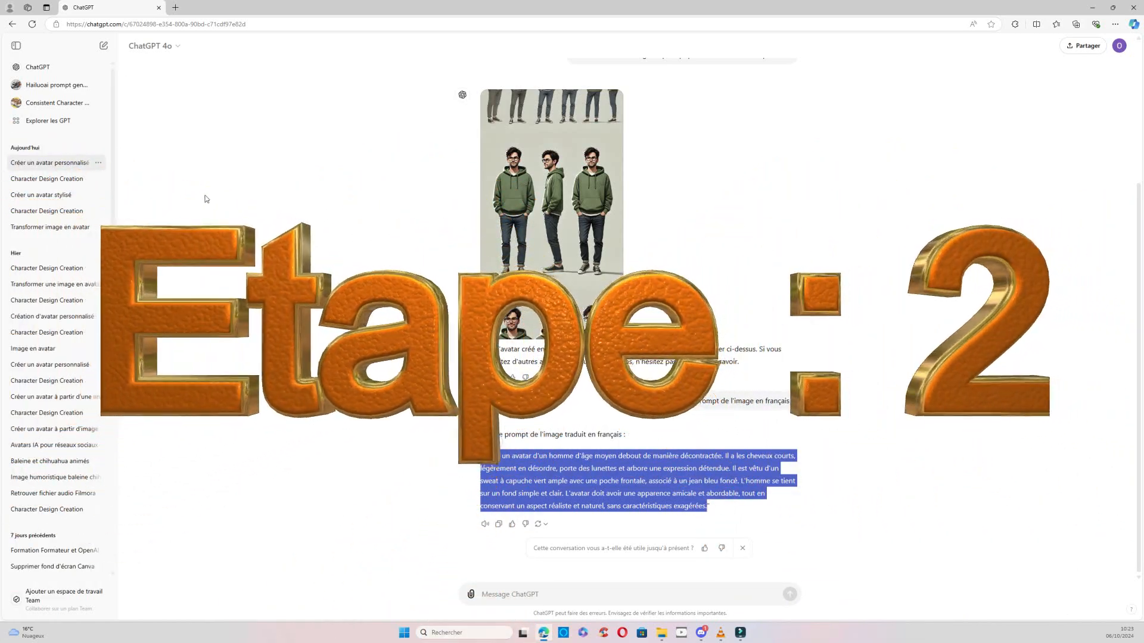
Search the GPT catalogue for "charac" and start a chat with "Consistent Character GPT Fast & High Quality" (500K+ conversations).
{"action": "left_click", "coordinate": [43, 123]}
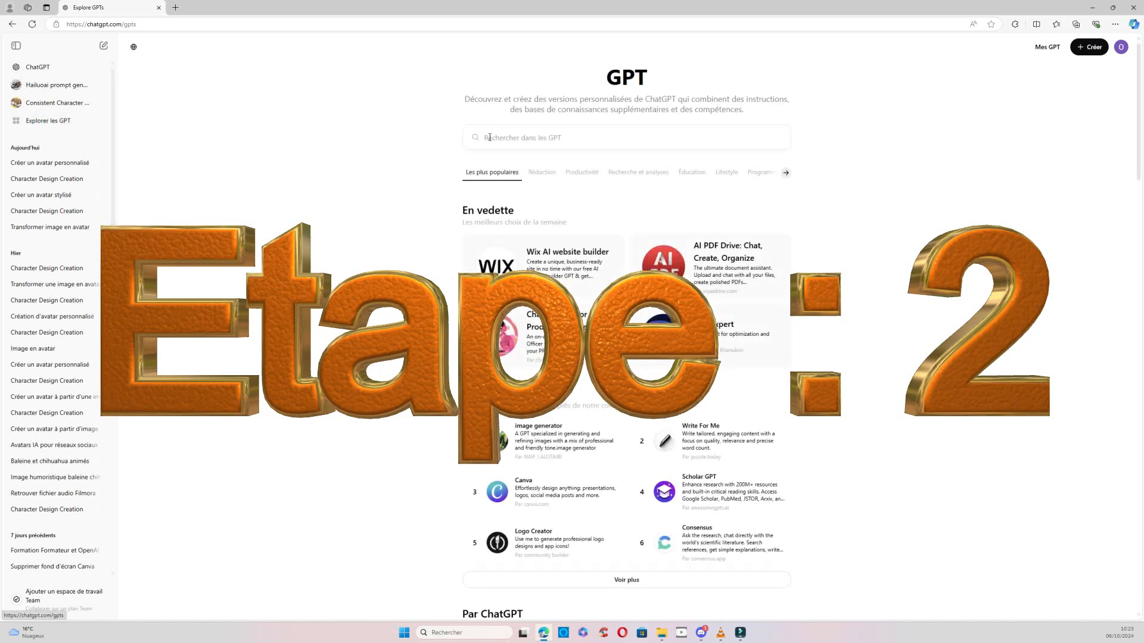
{"action": "left_click", "coordinate": [499, 136]}
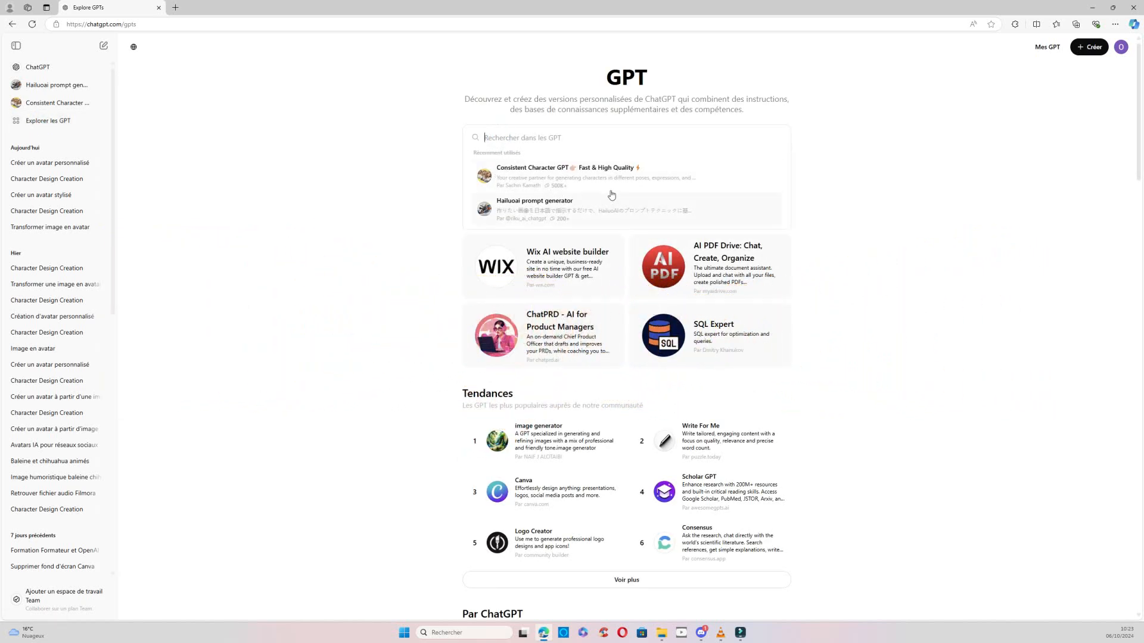
{"action": "left_click", "coordinate": [503, 138]}
{"action": "type", "text": "charac"}
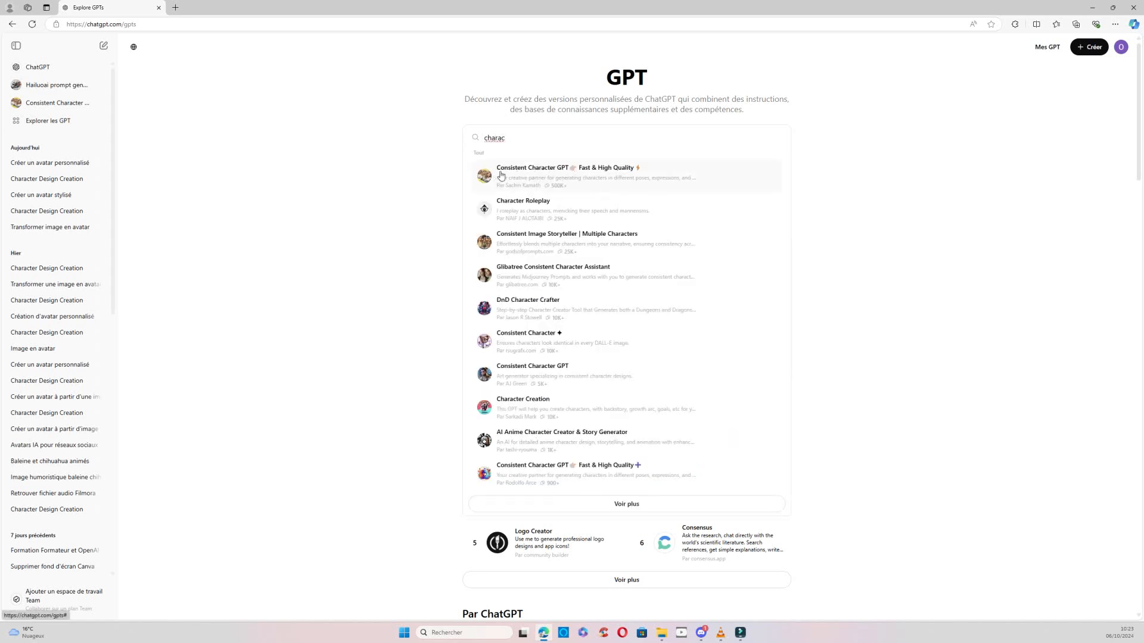
{"action": "left_click", "coordinate": [519, 172]}
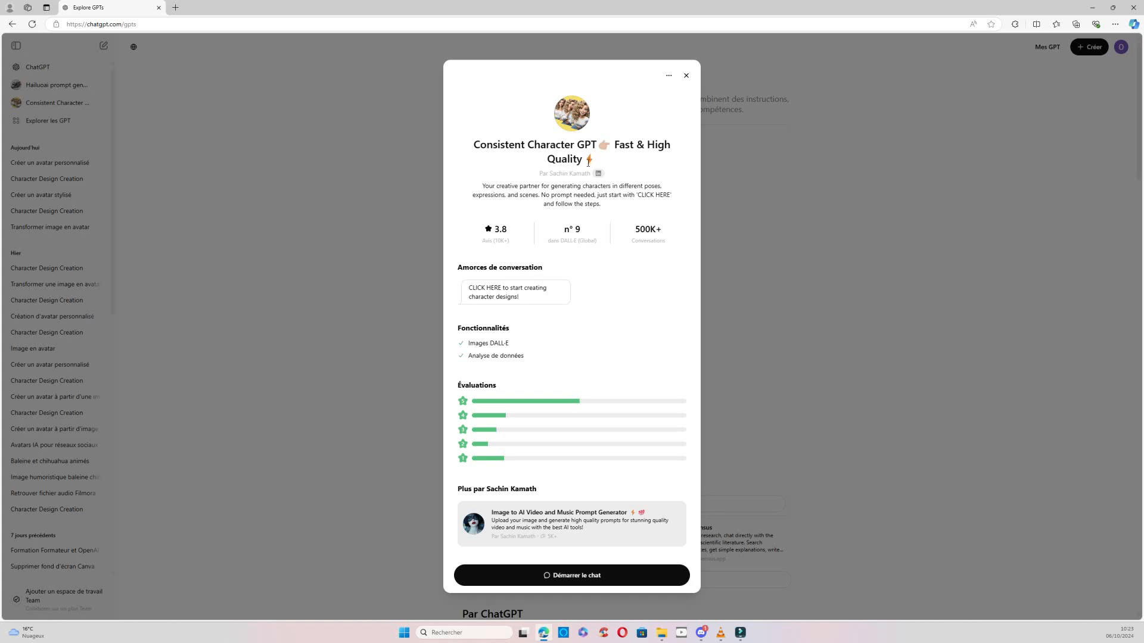
{"action": "left_click", "coordinate": [597, 581]}
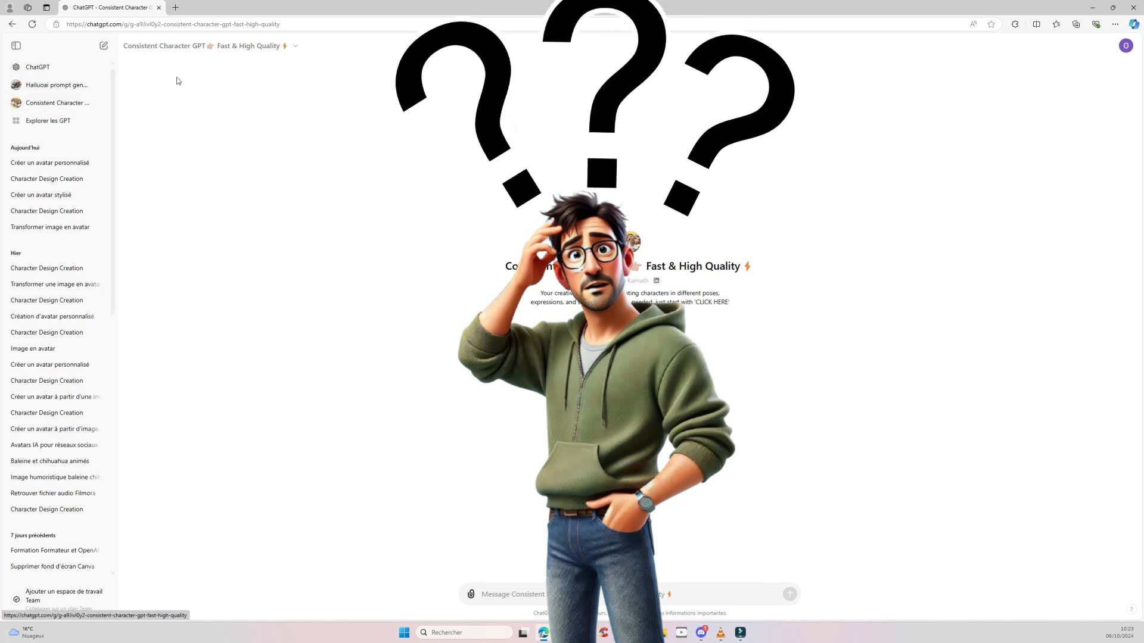
{"action": "left_click", "coordinate": [297, 47]}
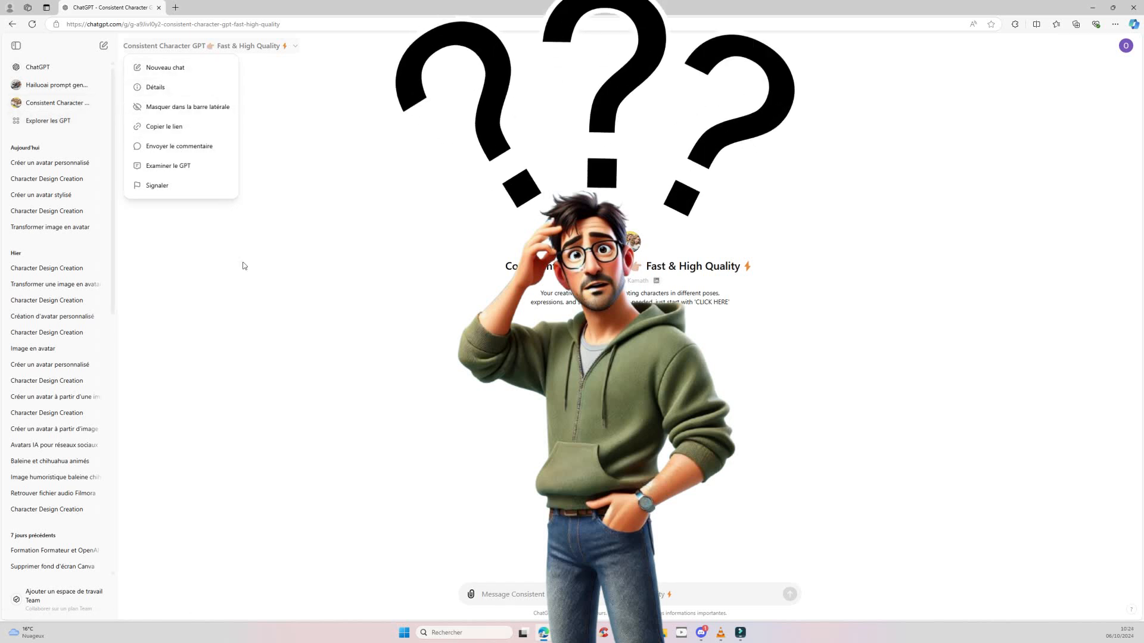
{"action": "left_click", "coordinate": [314, 332]}
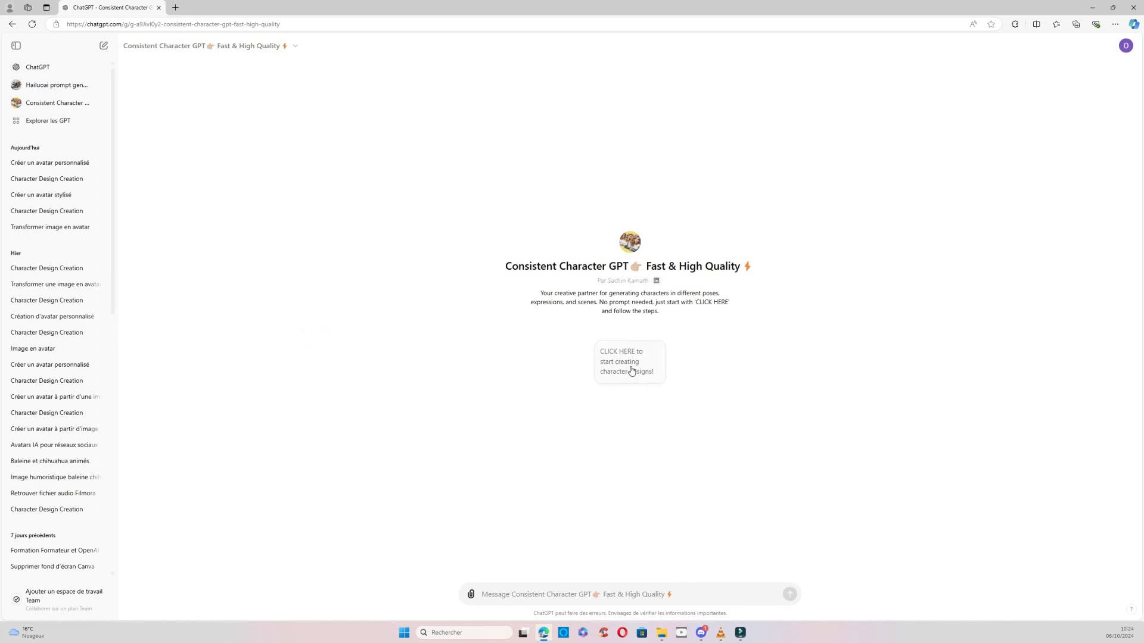
Start the character design conversation from the suggested opener and answer "male" for the character's gender.
{"action": "left_click", "coordinate": [636, 365]}
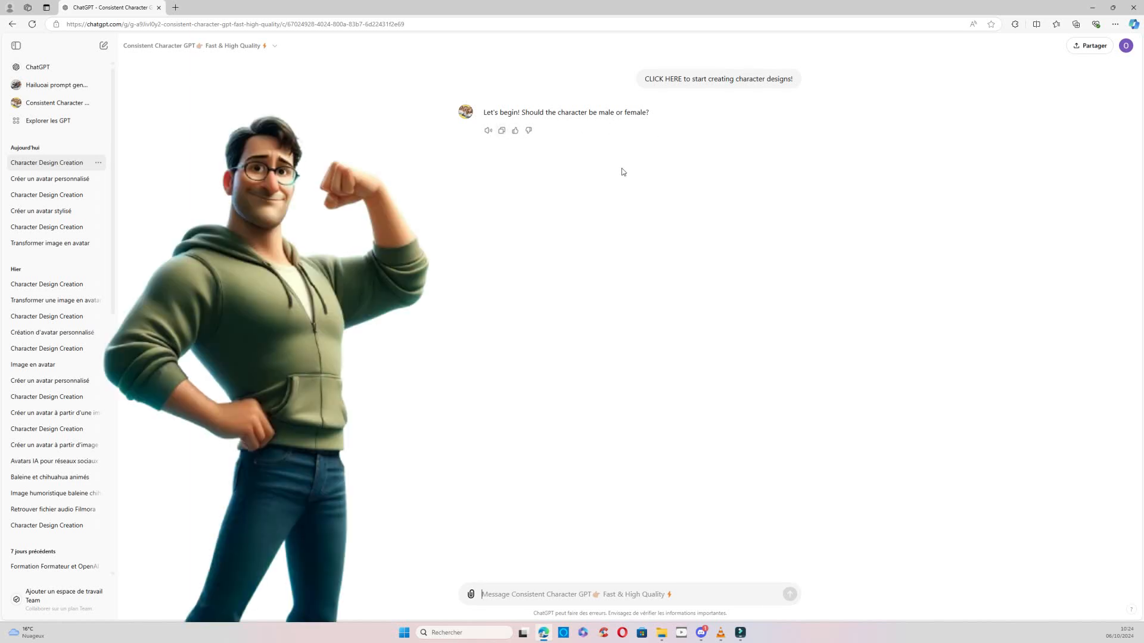
{"action": "left_click", "coordinate": [635, 592]}
{"action": "type", "text": "male"}
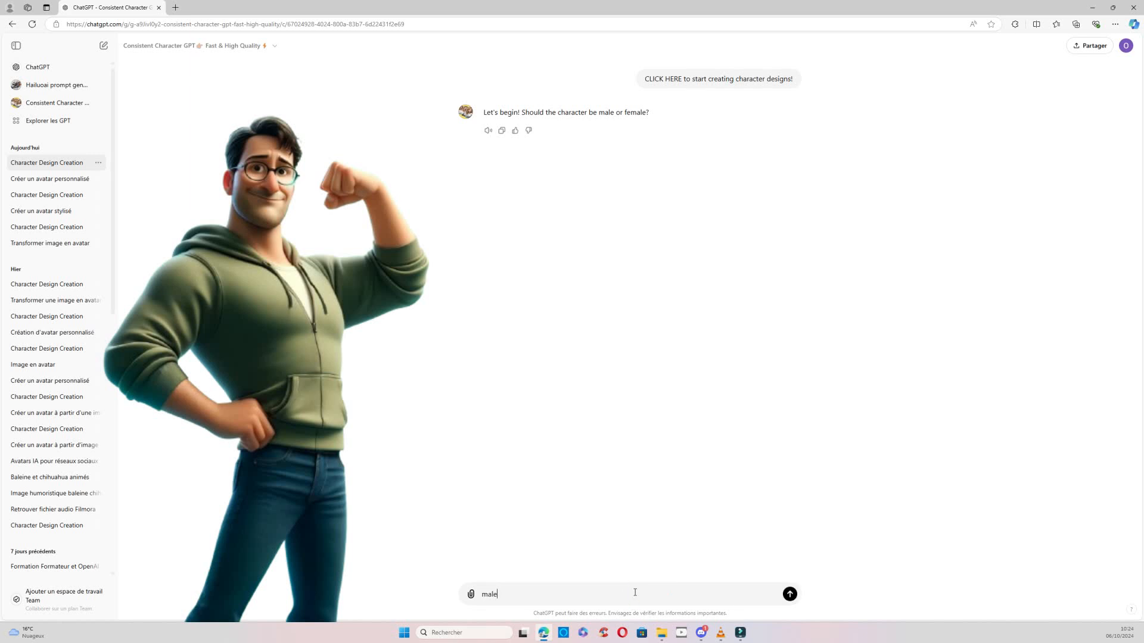
{"action": "key", "text": "Return"}
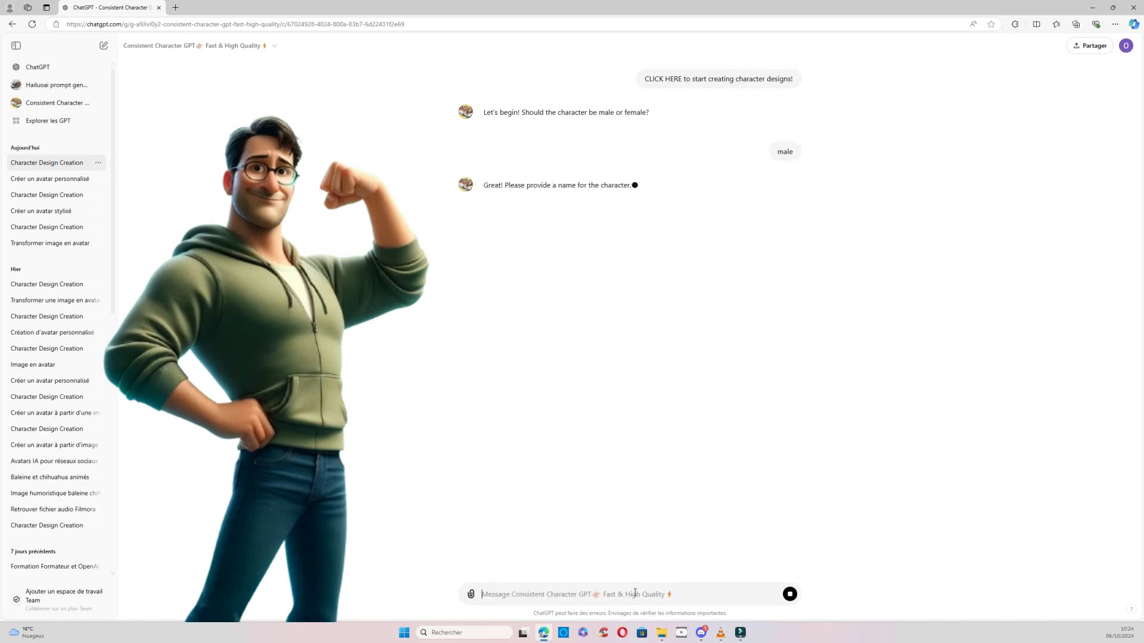
Submit the character's first name, then send the copied French avatar description as the character details.
{"action": "type", "text": "olivier"}
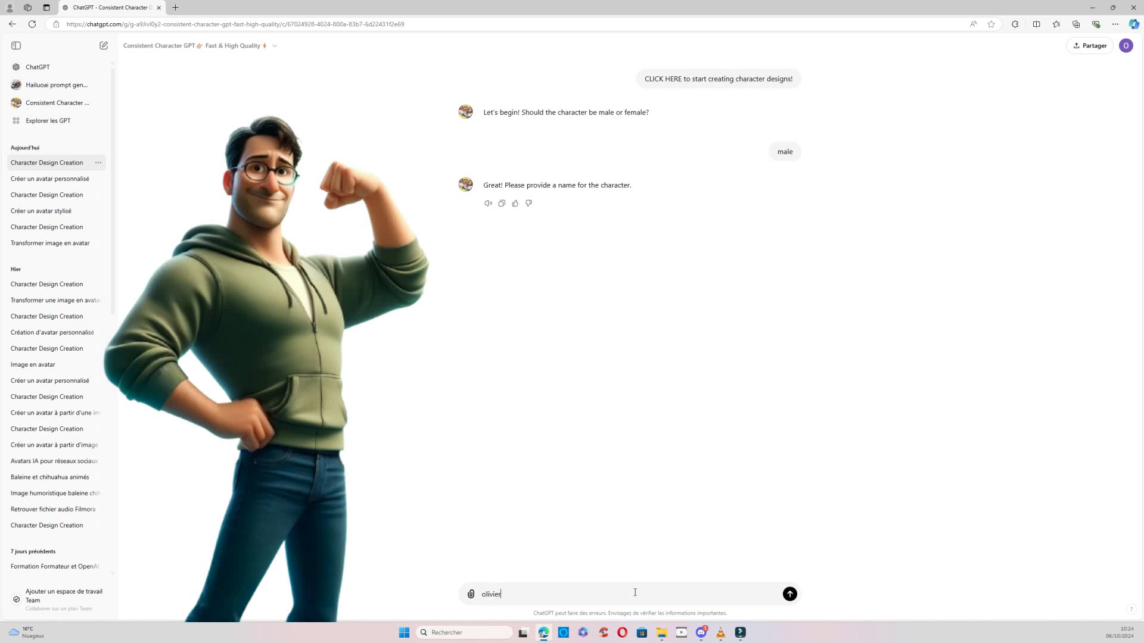
{"action": "key", "text": "Return"}
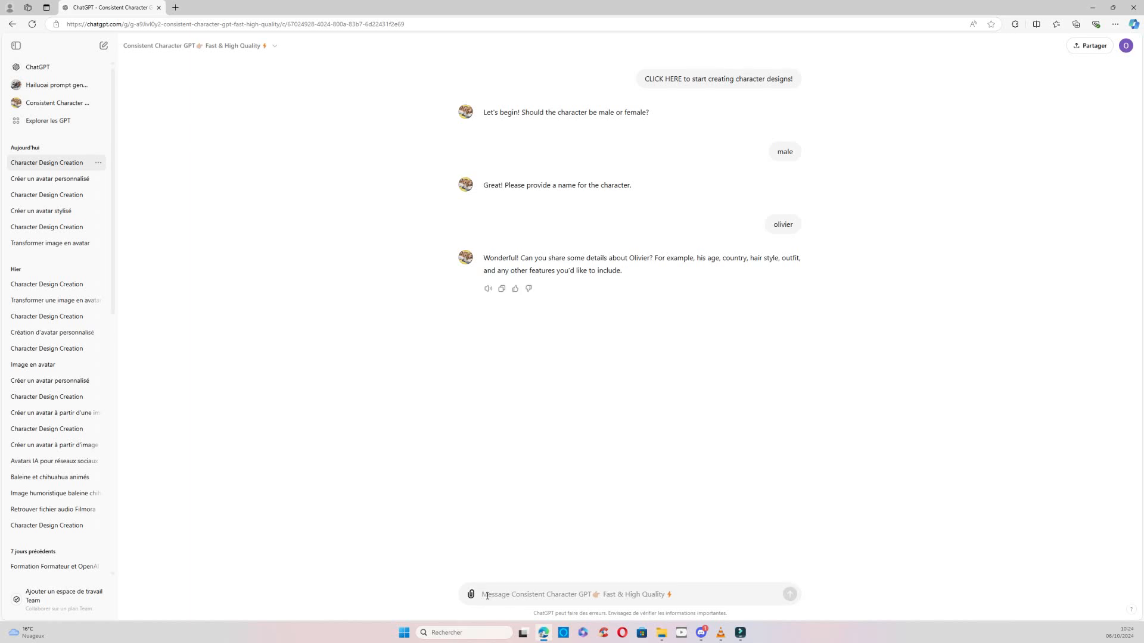
{"action": "key", "text": "ctrl+v"}
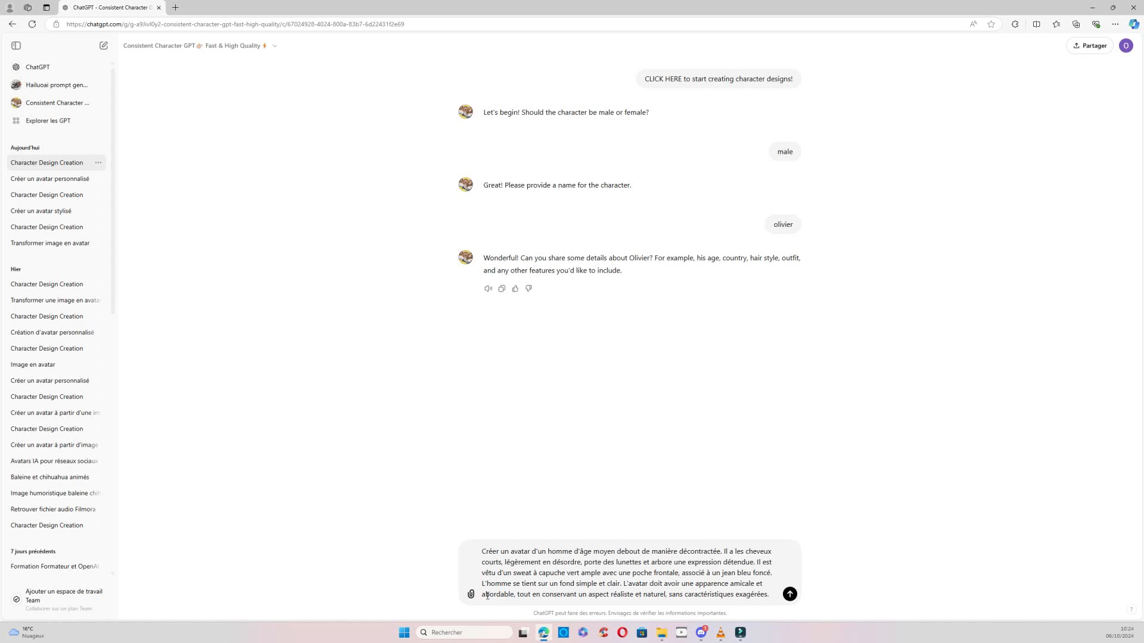
{"action": "key", "text": "Return"}
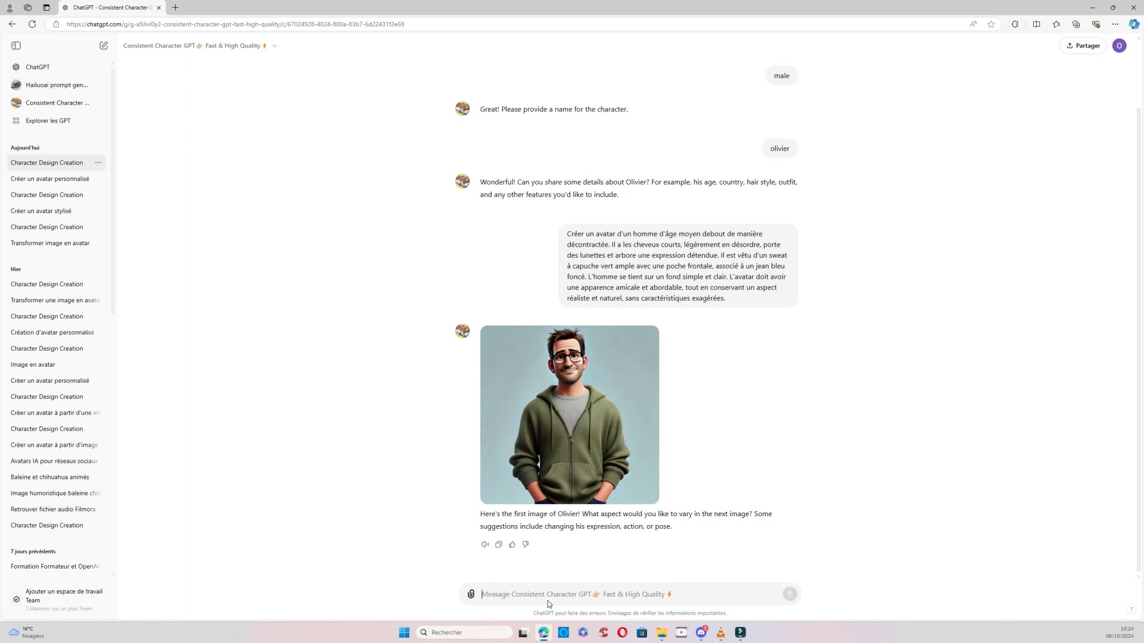
Send the message "crée 10 prompts pour une séance de photo professionnelle, inclut des expressions, des actions et des poses différentes".
{"action": "type", "text": "crée "}
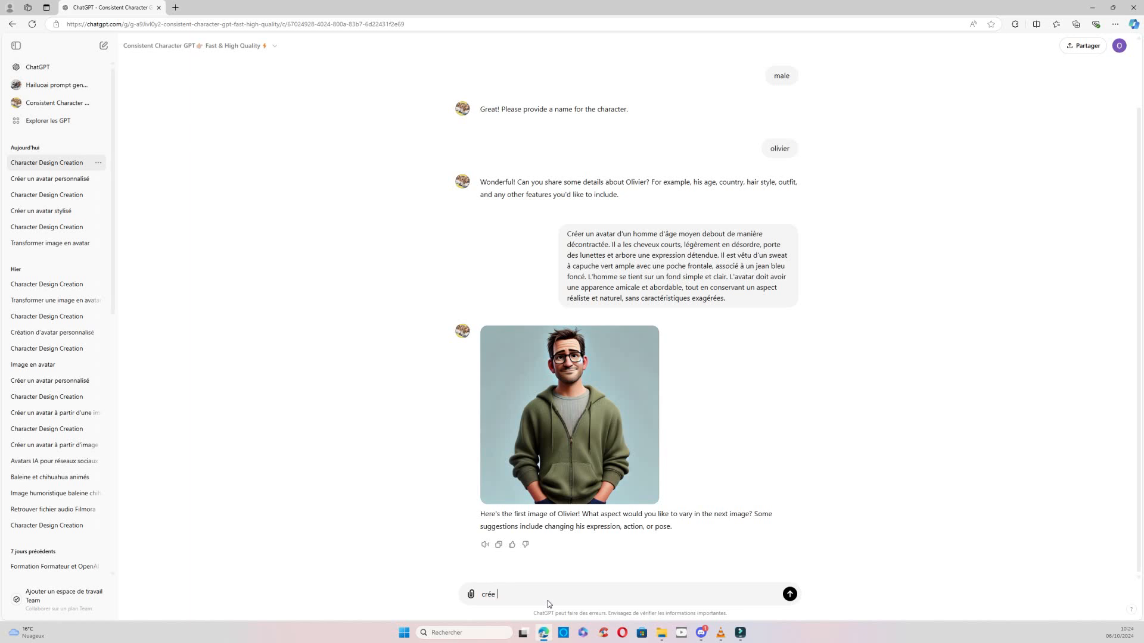
{"action": "type", "text": "10 pr"}
{"action": "type", "text": "ompts pour une séance de photo professionnelle, inclut des expressions"}
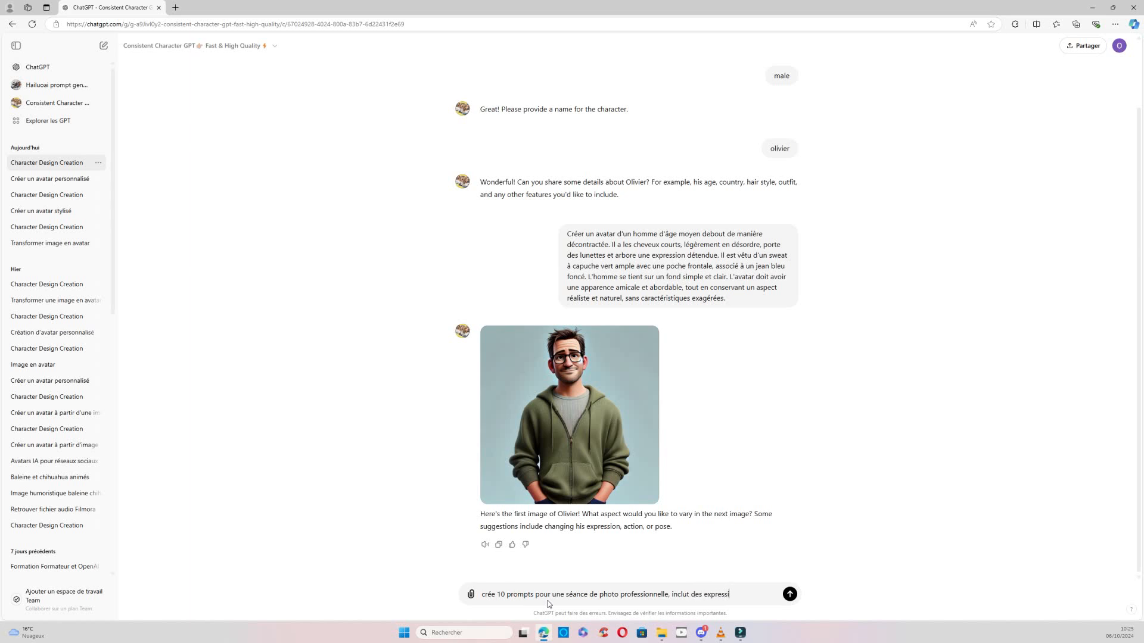
{"action": "type", "text": ", des actions,"}
{"action": "key", "text": "BackSpace"}
{"action": "type", "text": "et des po"}
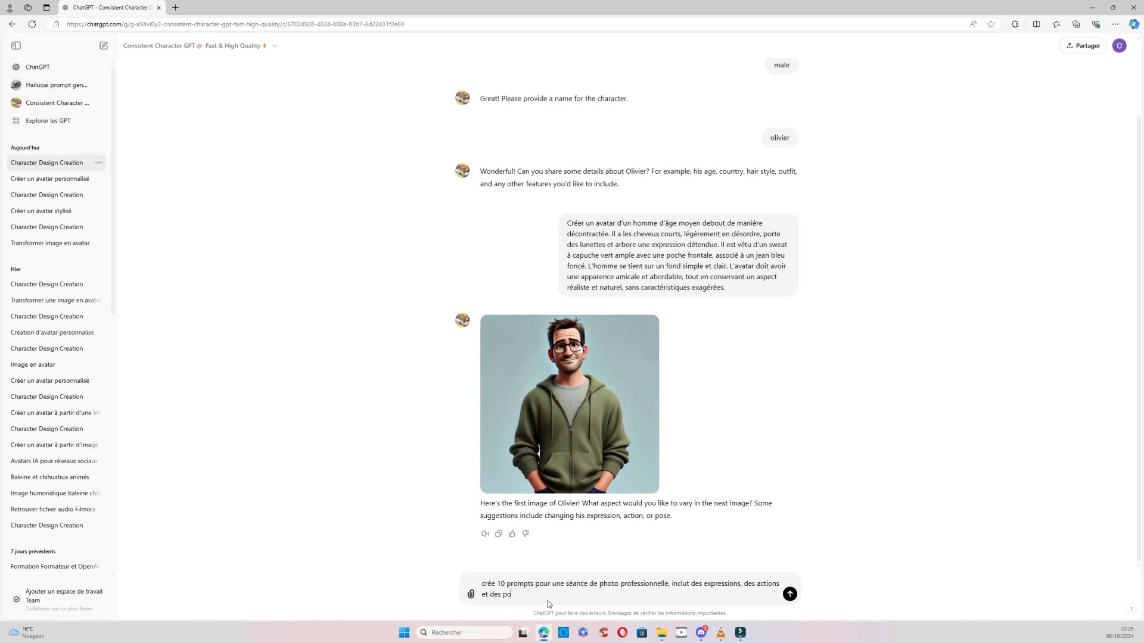
{"action": "type", "text": "ses différentes"}
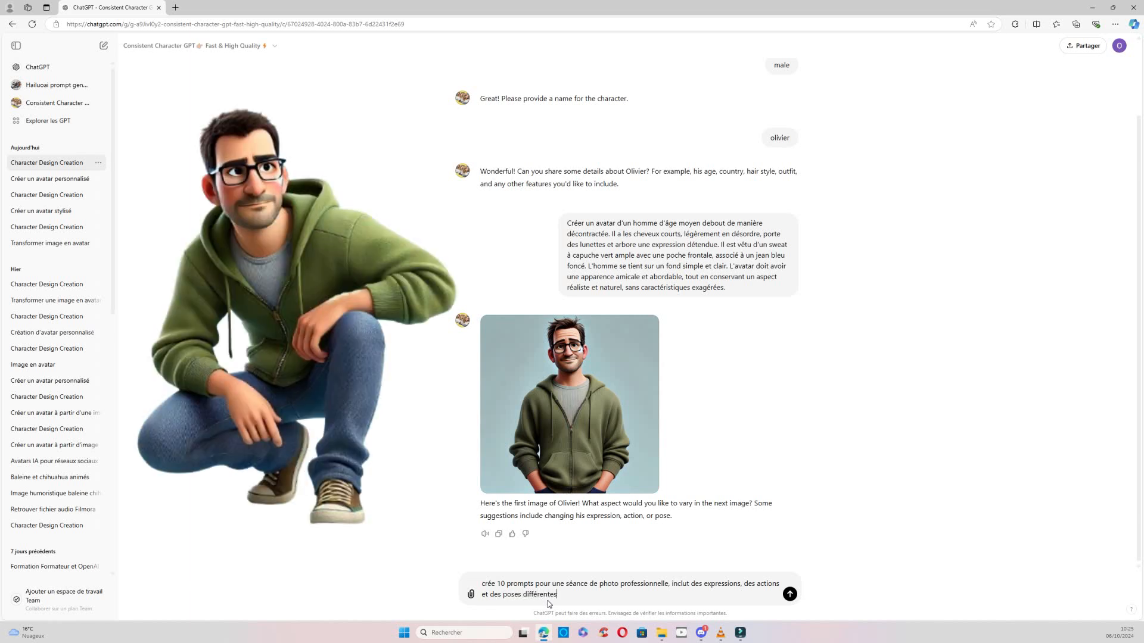
{"action": "key", "text": "Return"}
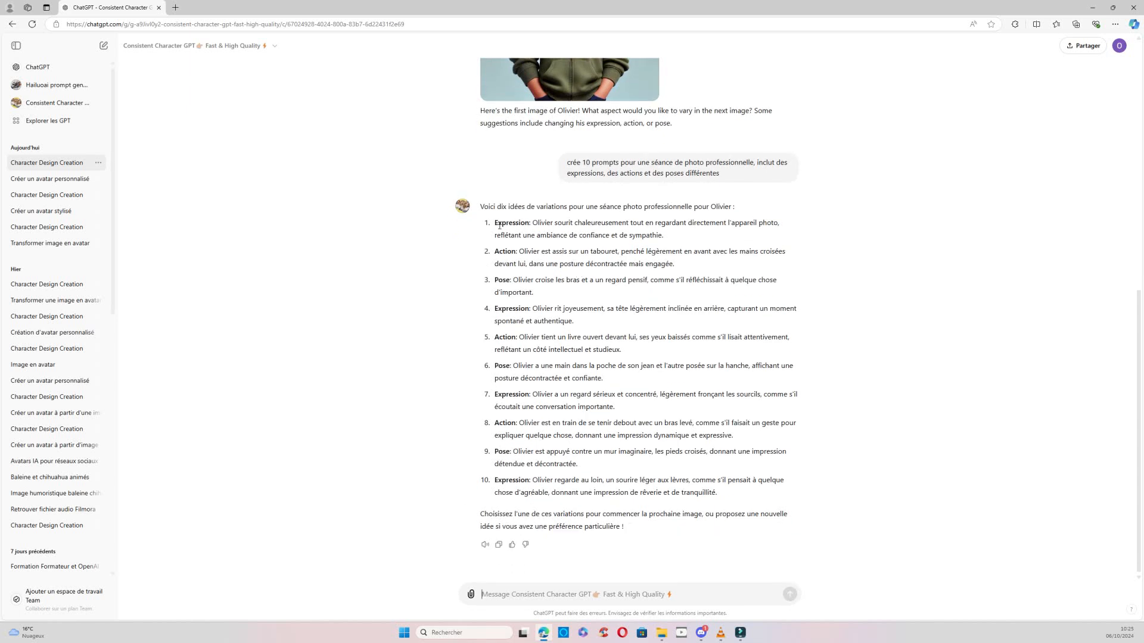
Copy the ninth suggested prompt, the relaxed pose leaning against an imaginary wall with crossed feet, and send it as the next message.
{"action": "triple_click", "coordinate": [496, 451]}
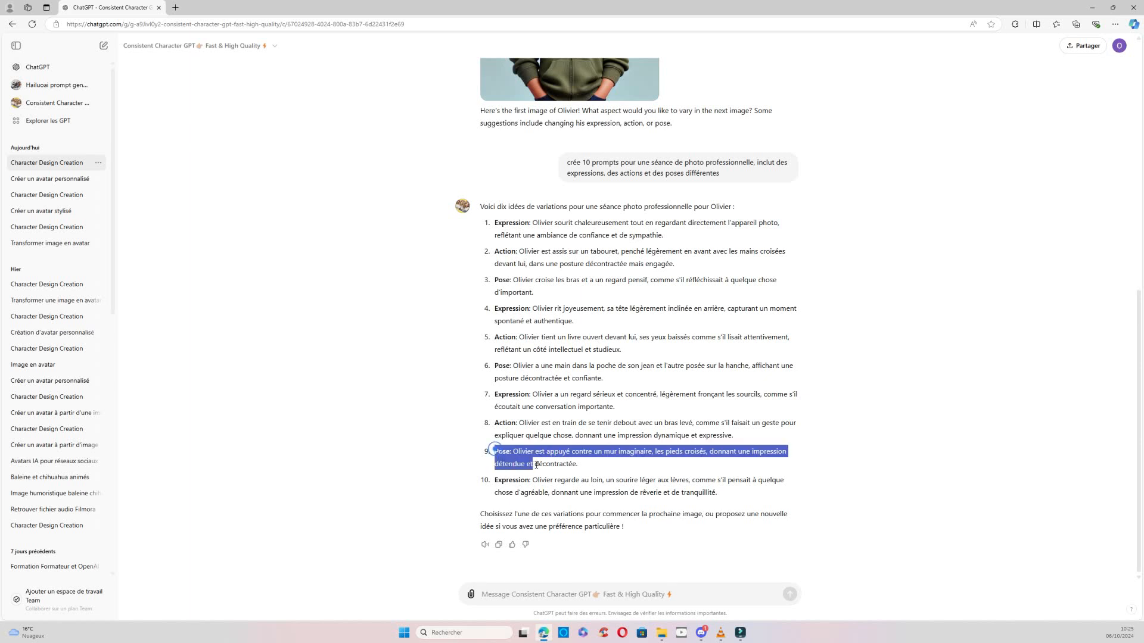
{"action": "right_click", "coordinate": [557, 459]}
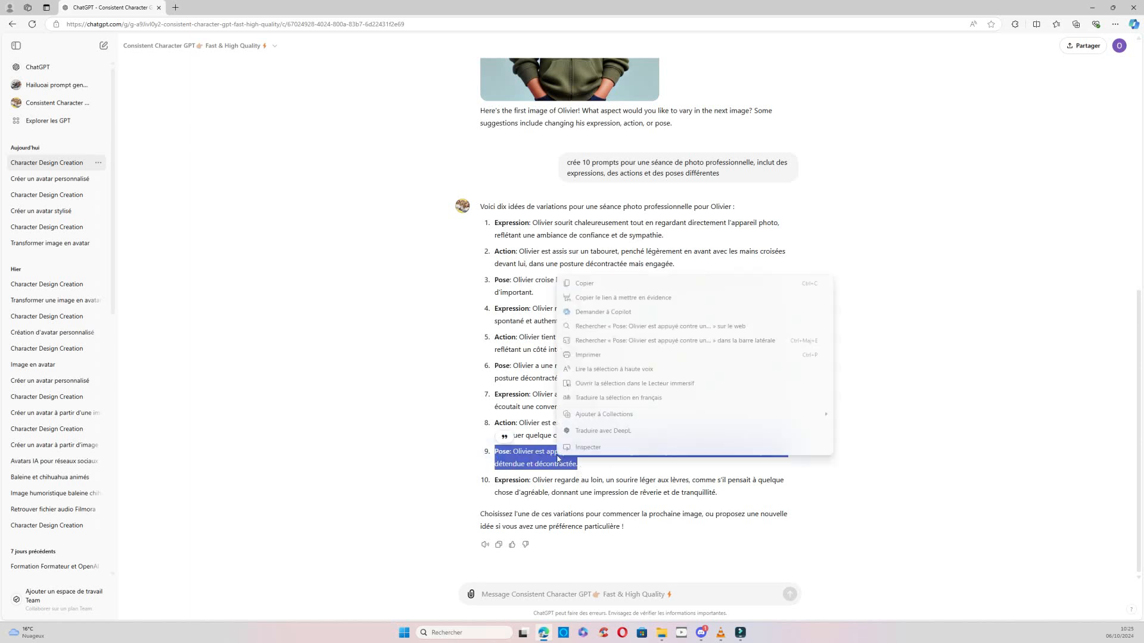
{"action": "left_click", "coordinate": [627, 284]}
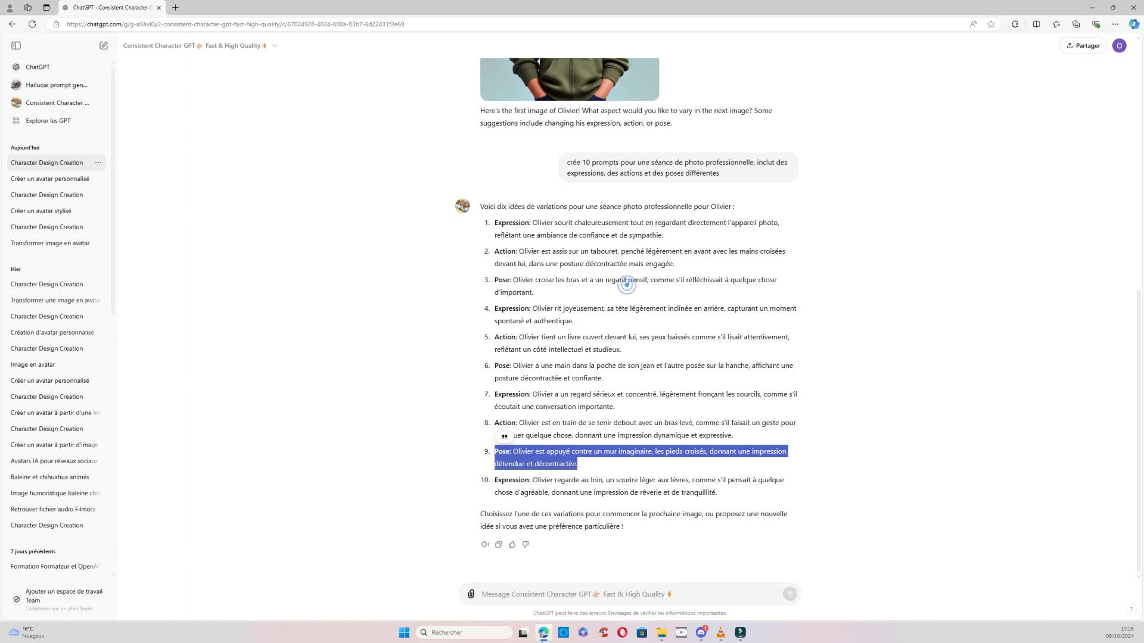
{"action": "left_click", "coordinate": [496, 595]}
{"action": "right_click", "coordinate": [496, 595]}
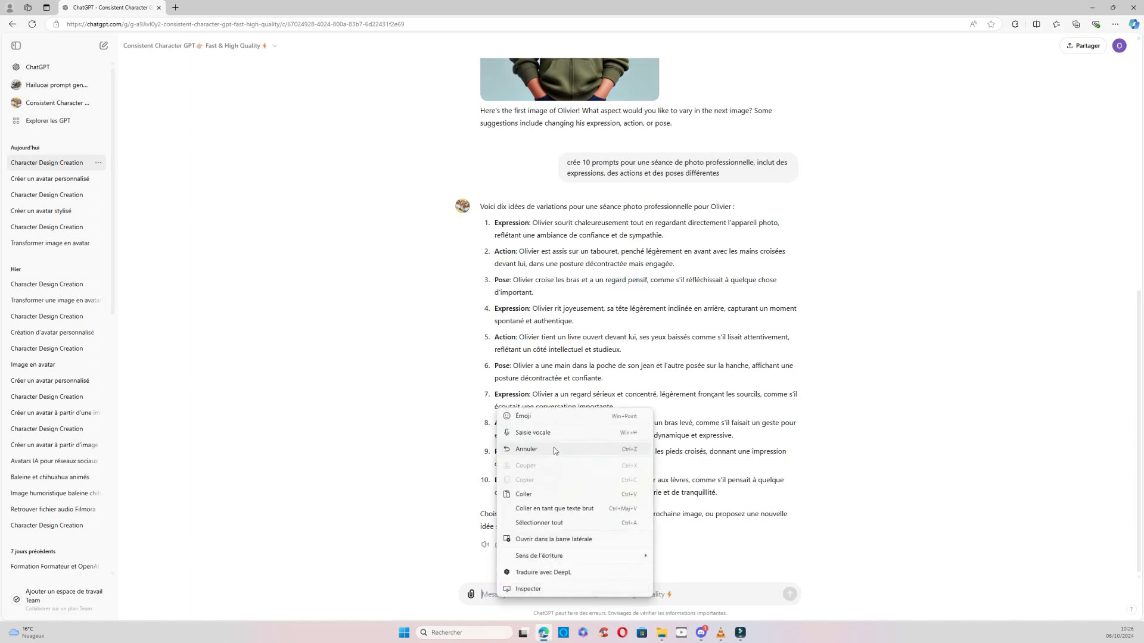
{"action": "left_click", "coordinate": [523, 494]}
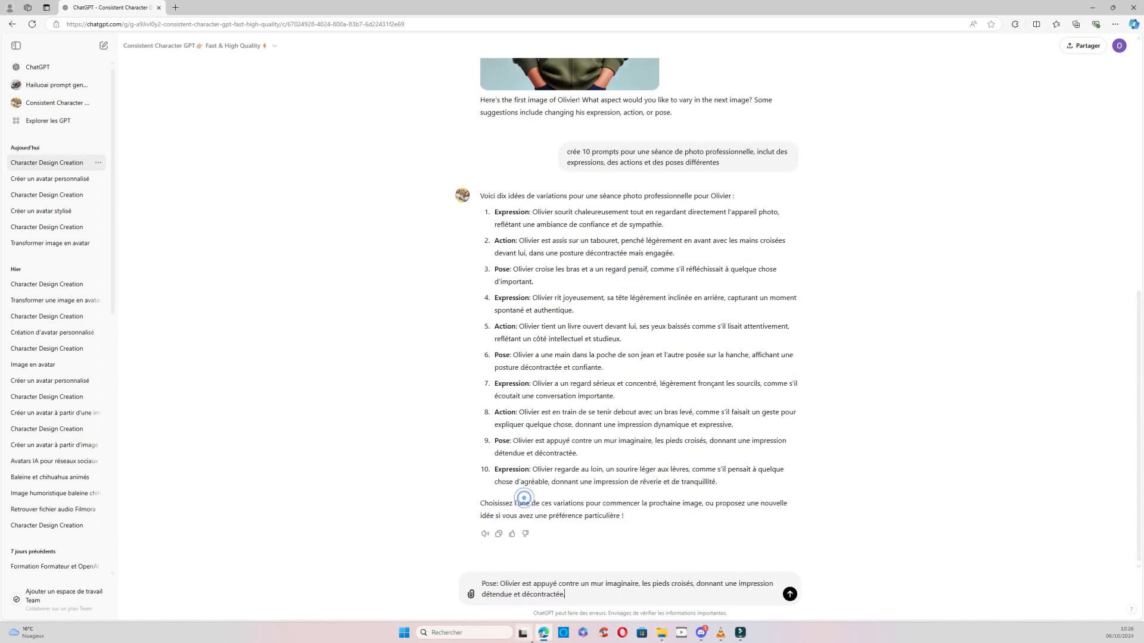
{"action": "left_click", "coordinate": [790, 595]}
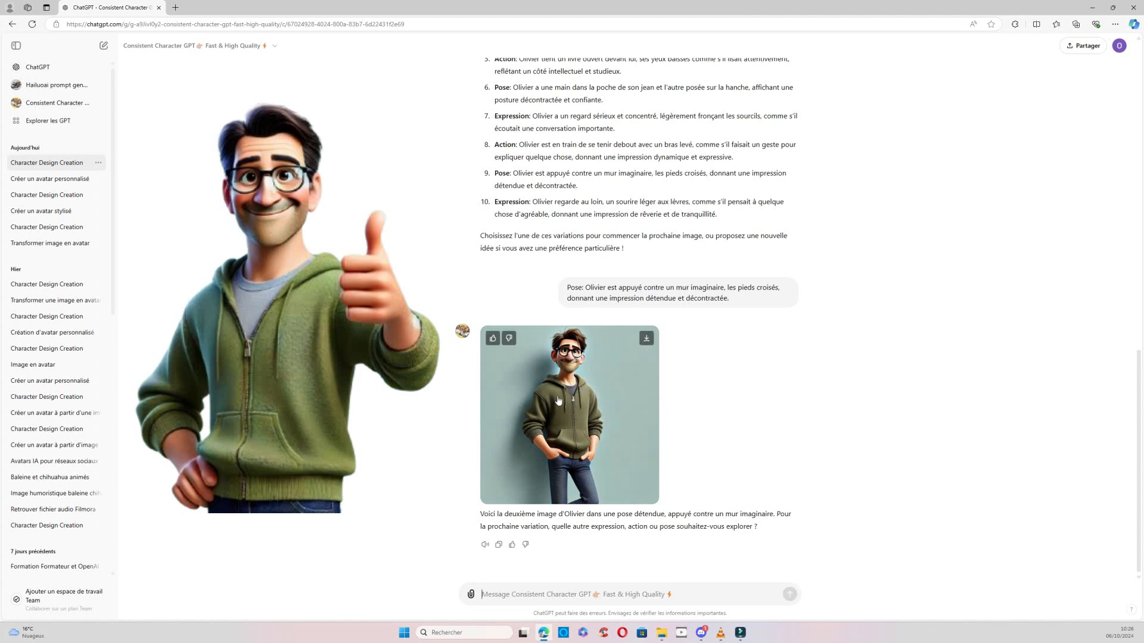
Send a message with the character's first name followed by "cours de façon apeuré" to request a frightened running variation.
{"action": "left_click", "coordinate": [489, 594]}
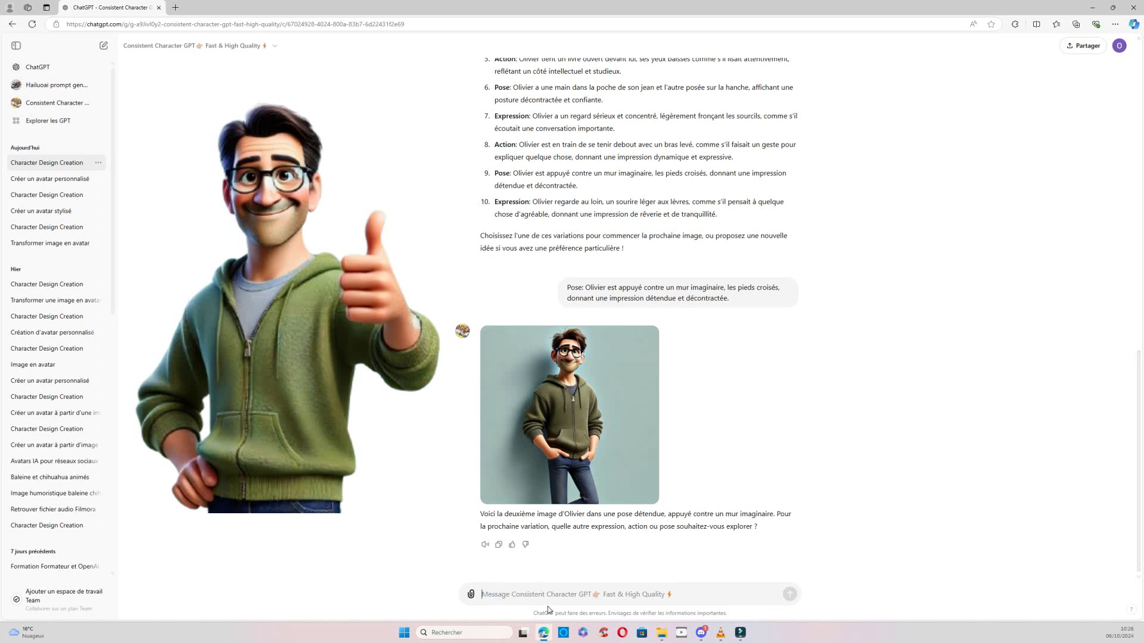
{"action": "type", "text": "olivier"}
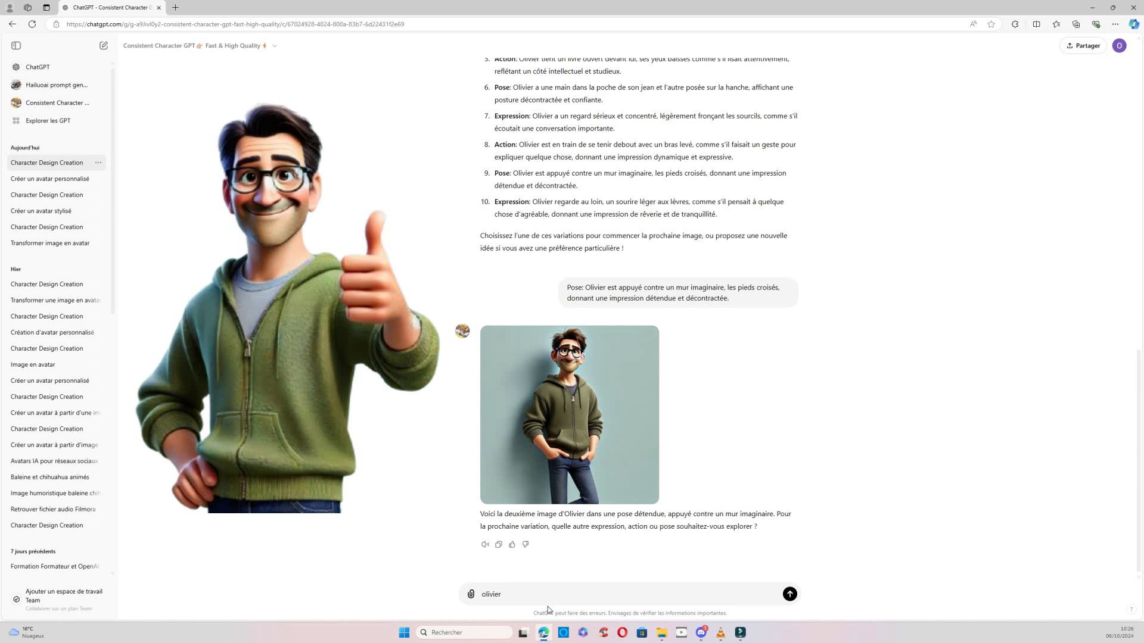
{"action": "type", "text": "ours de façon apeuré"}
{"action": "key", "text": "Return"}
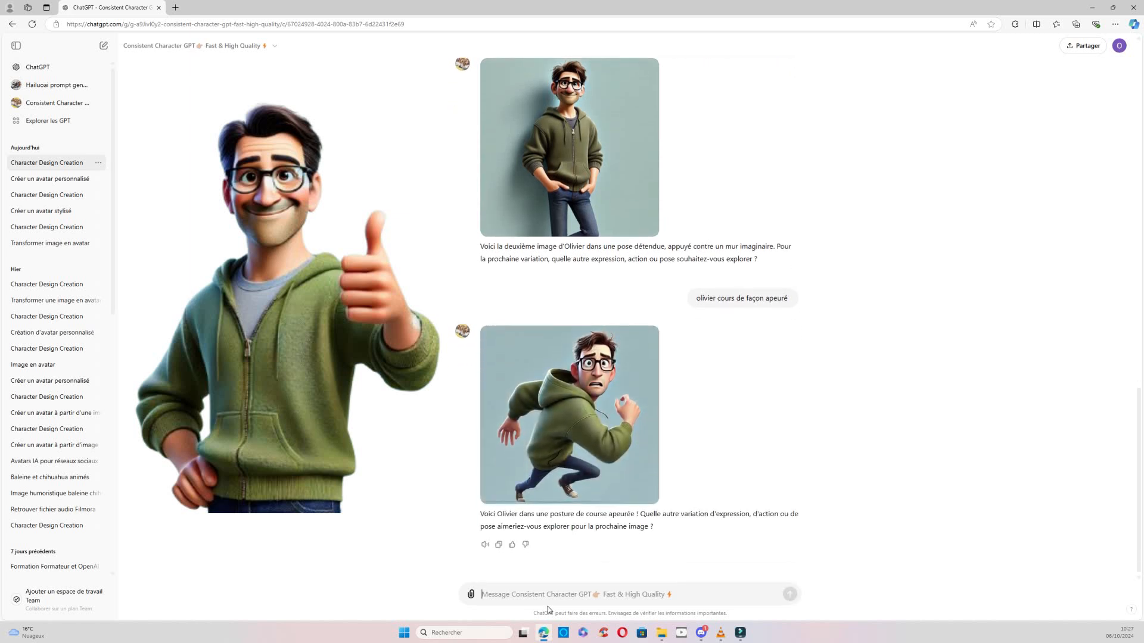
Download the generated image of the character leaning against the wall and the one of him running.
{"action": "mouse_move", "coordinate": [628, 390]}
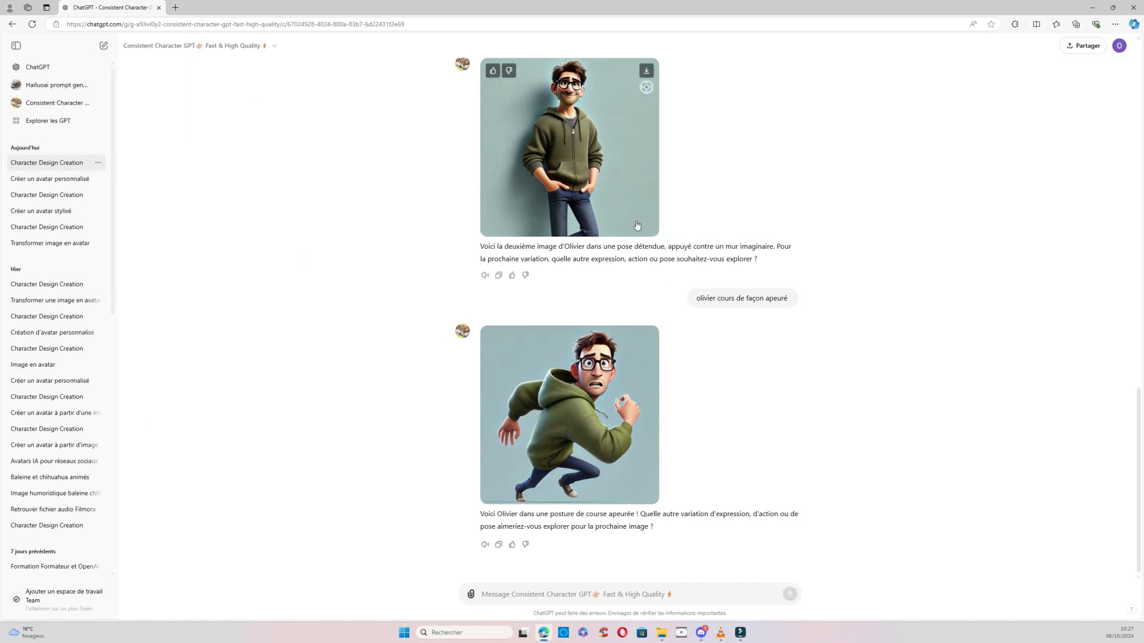
{"action": "scroll", "coordinate": [787, 398], "scroll_direction": "up", "scroll_amount": 1}
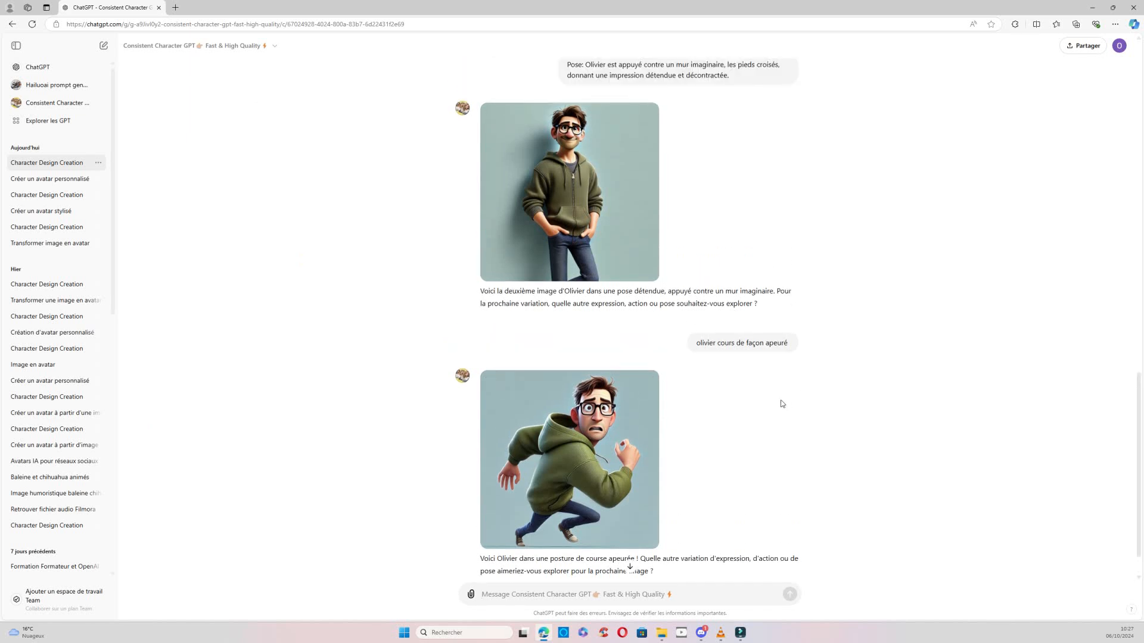
{"action": "scroll", "coordinate": [759, 455], "scroll_direction": "up", "scroll_amount": 1}
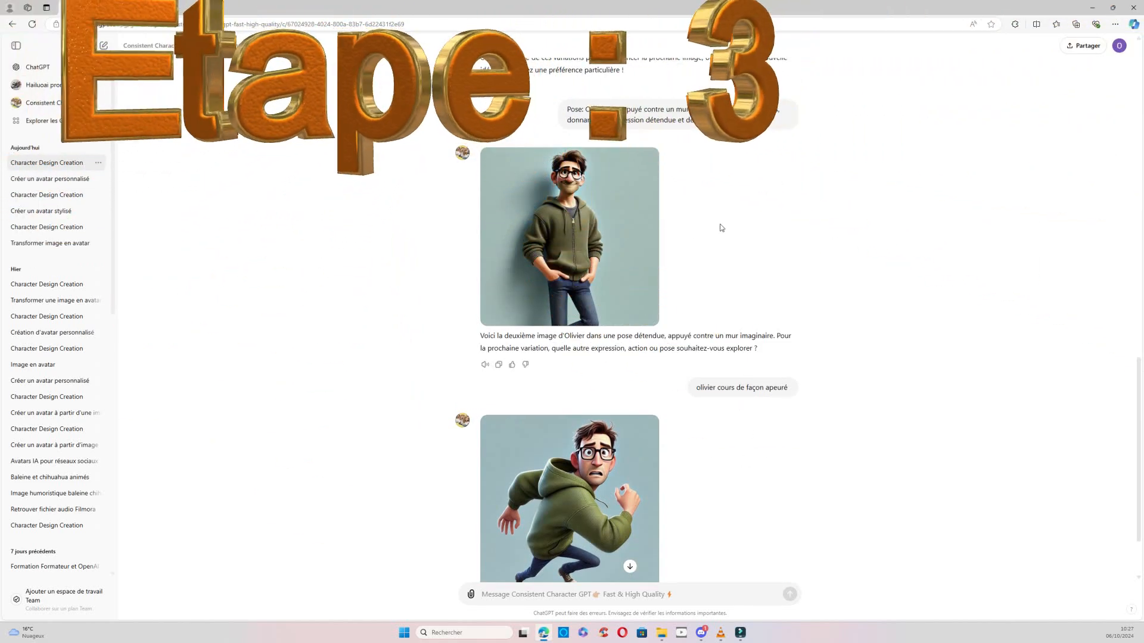
{"action": "left_click", "coordinate": [646, 158]}
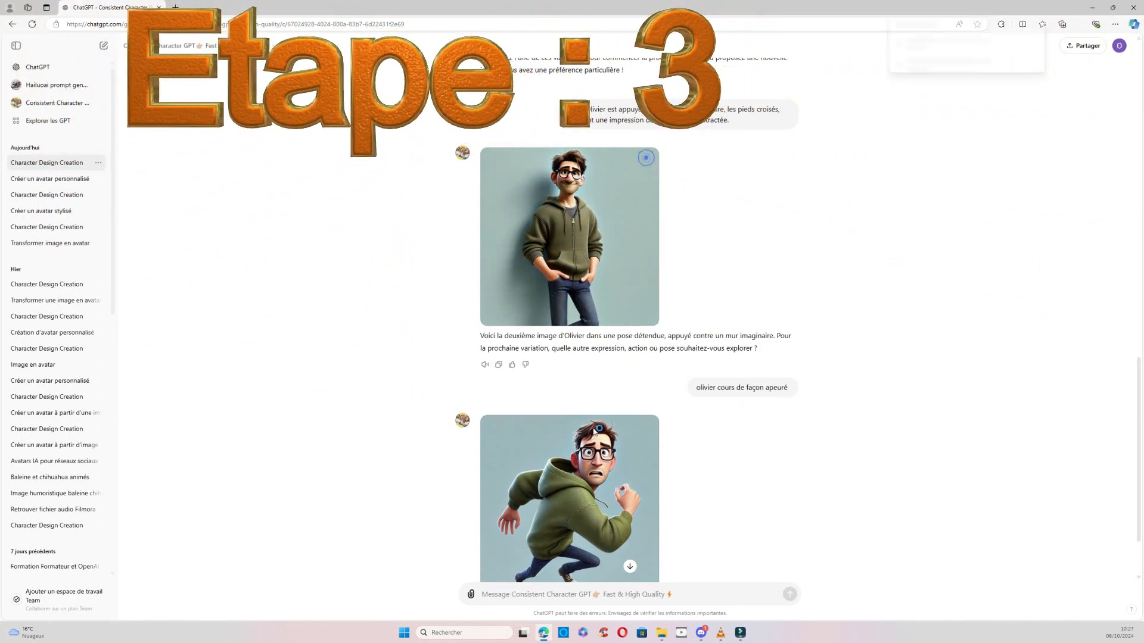
{"action": "left_click", "coordinate": [646, 429]}
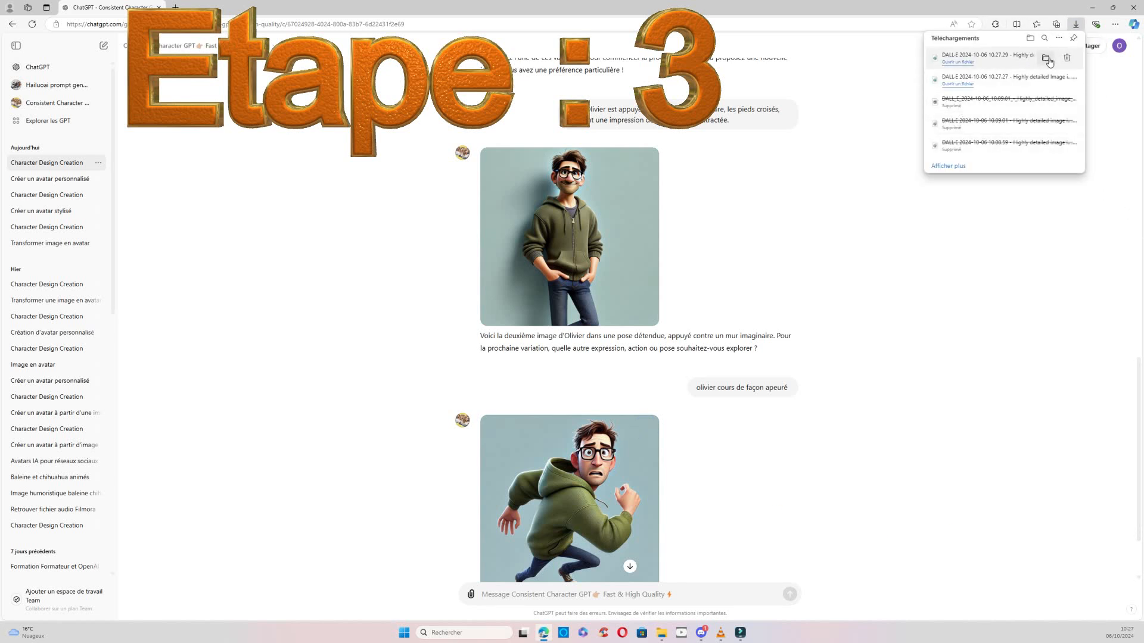
Show the downloads in File Explorer and move both new DALL·E WEBP images from Téléchargements into the Avatar folder.
{"action": "left_click", "coordinate": [1047, 59]}
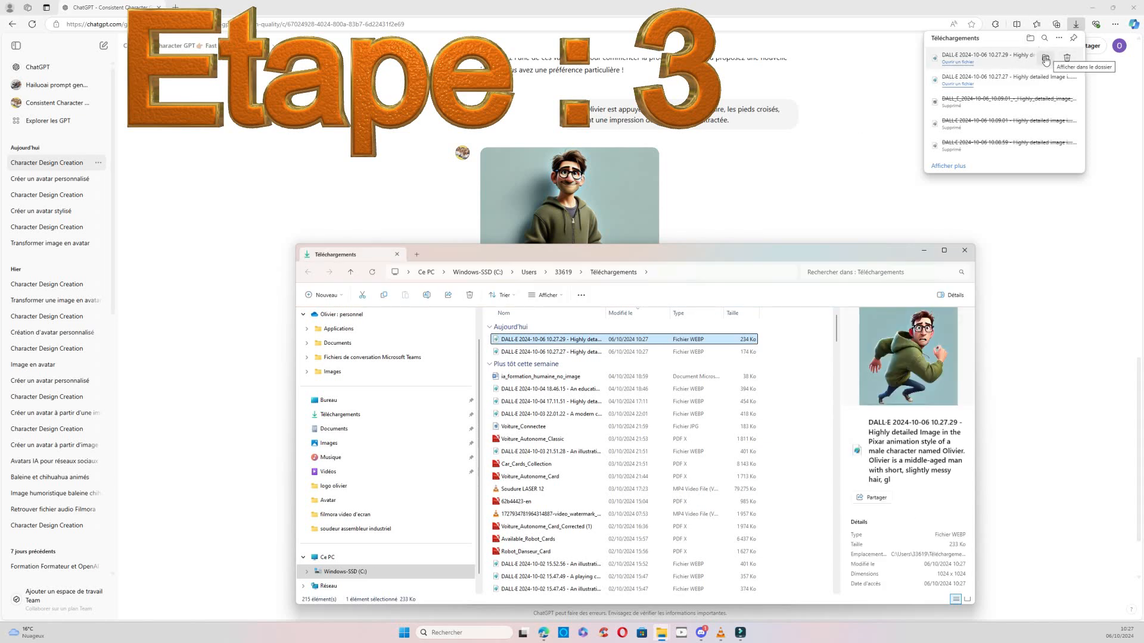
{"action": "left_click", "coordinate": [786, 340]}
{"action": "left_click_drag", "start_coordinate": [787, 341], "coordinate": [693, 355]}
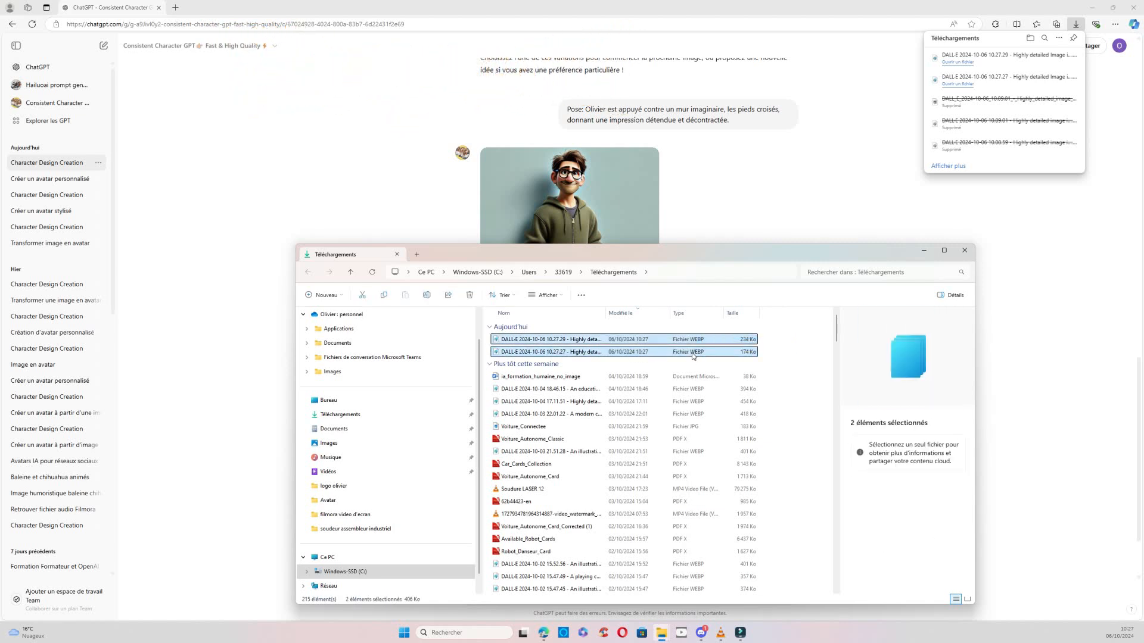
{"action": "right_click", "coordinate": [693, 356]}
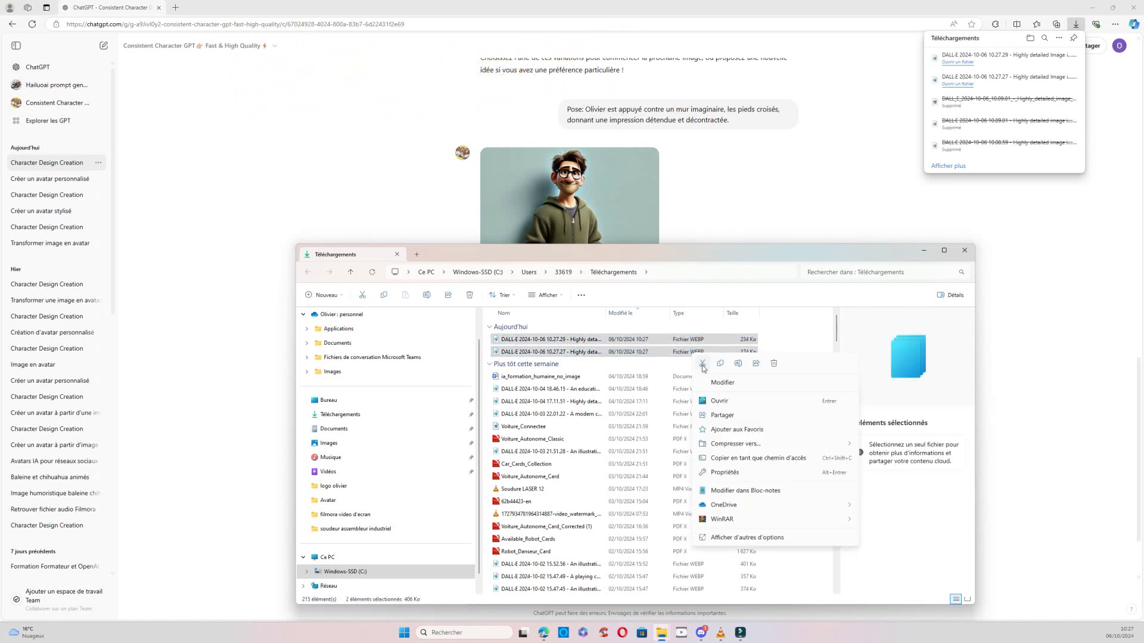
{"action": "left_click", "coordinate": [702, 365]}
{"action": "scroll", "coordinate": [441, 364], "scroll_direction": "down", "scroll_amount": 1}
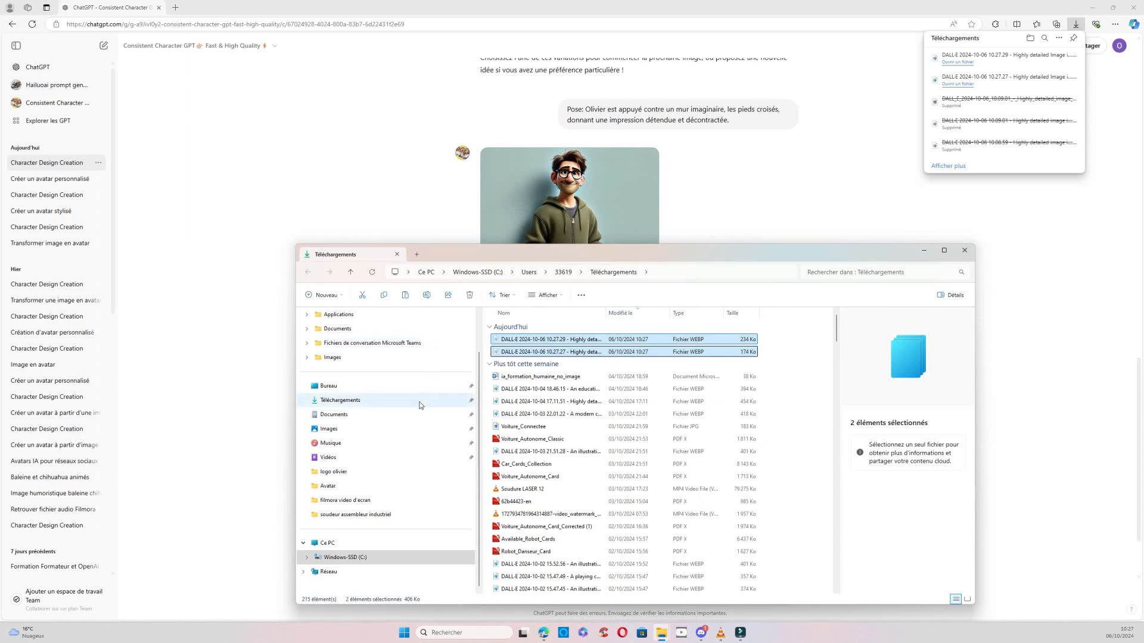
{"action": "left_click", "coordinate": [334, 492]}
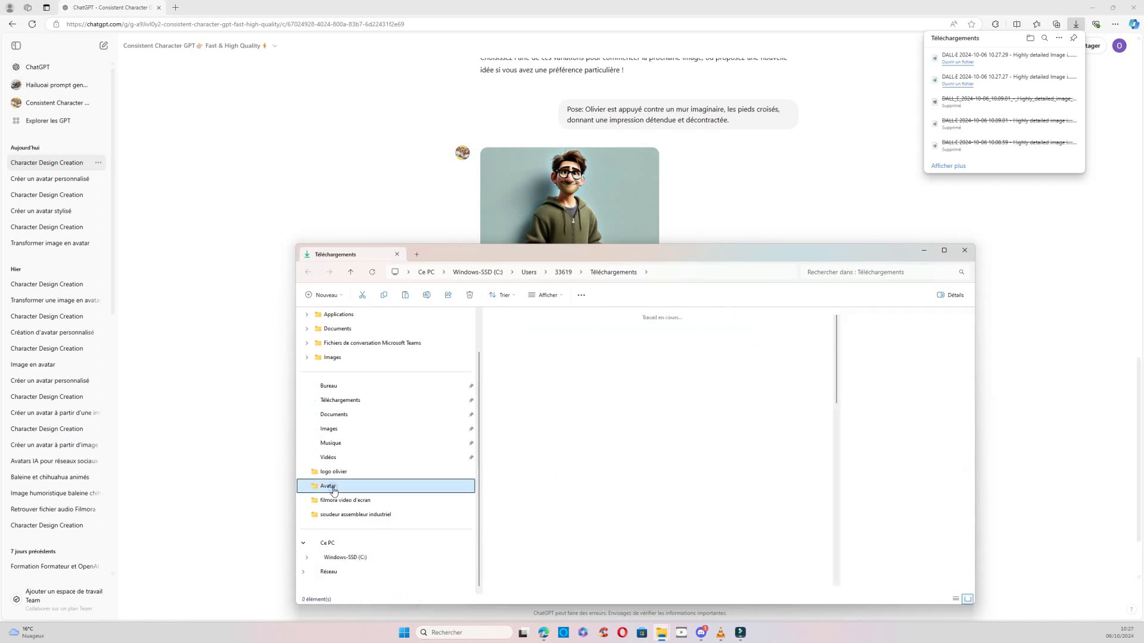
{"action": "scroll", "coordinate": [713, 524], "scroll_direction": "down", "scroll_amount": 8}
{"action": "left_click_drag", "start_coordinate": [711, 532], "coordinate": [788, 552]}
{"action": "right_click", "coordinate": [792, 549]}
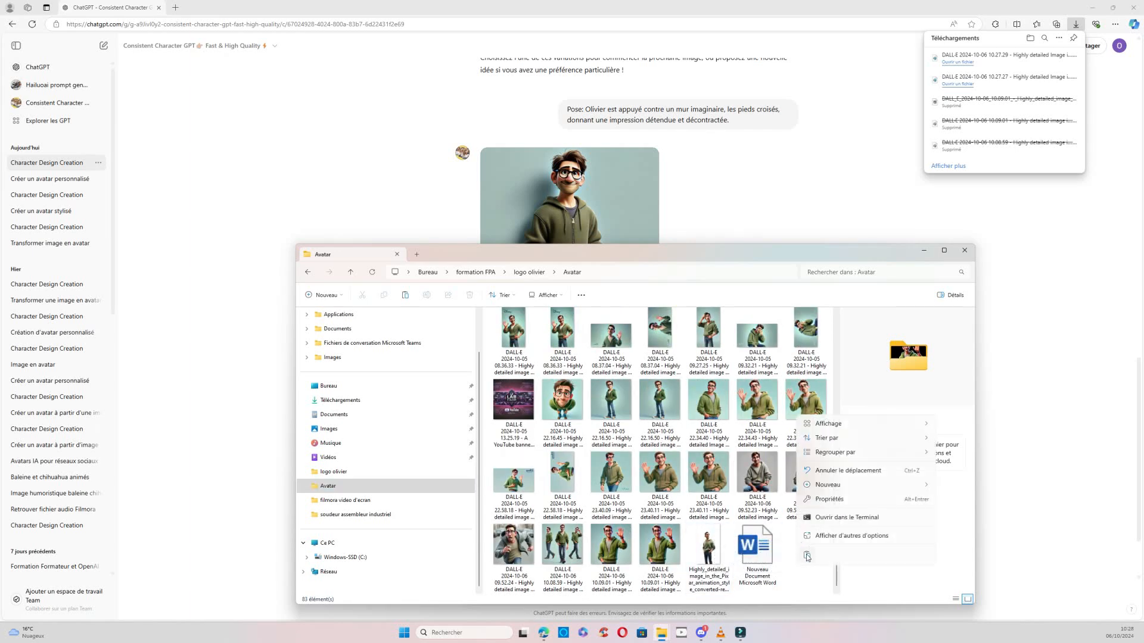
{"action": "left_click", "coordinate": [806, 555]}
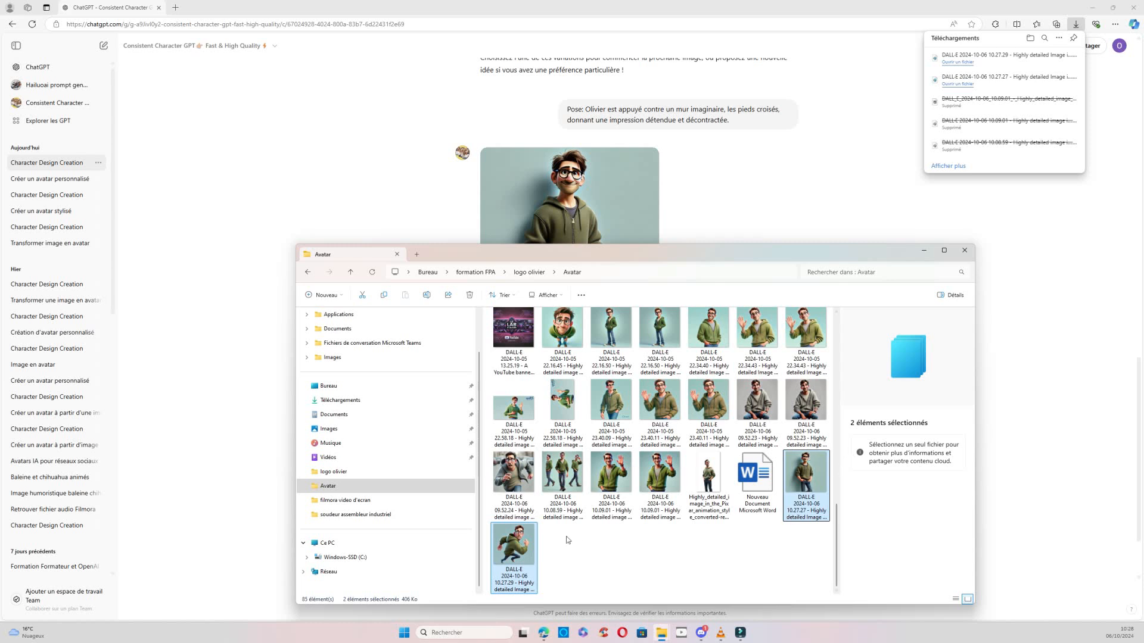
{"action": "left_click", "coordinate": [588, 548]}
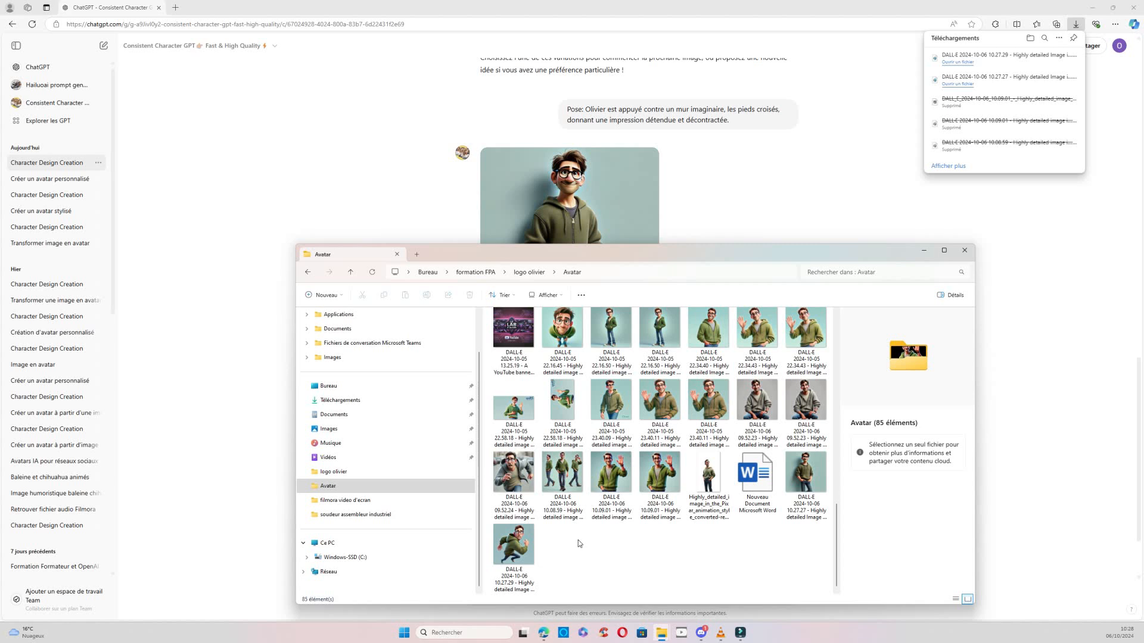
{"action": "left_click", "coordinate": [519, 544]}
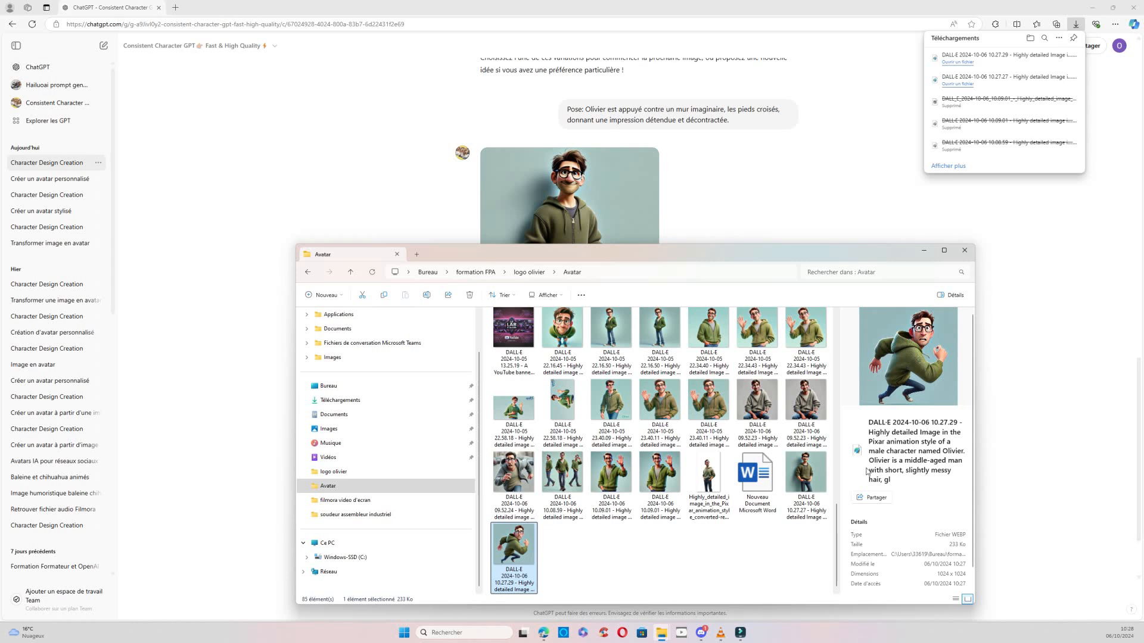
{"action": "left_click", "coordinate": [548, 295]}
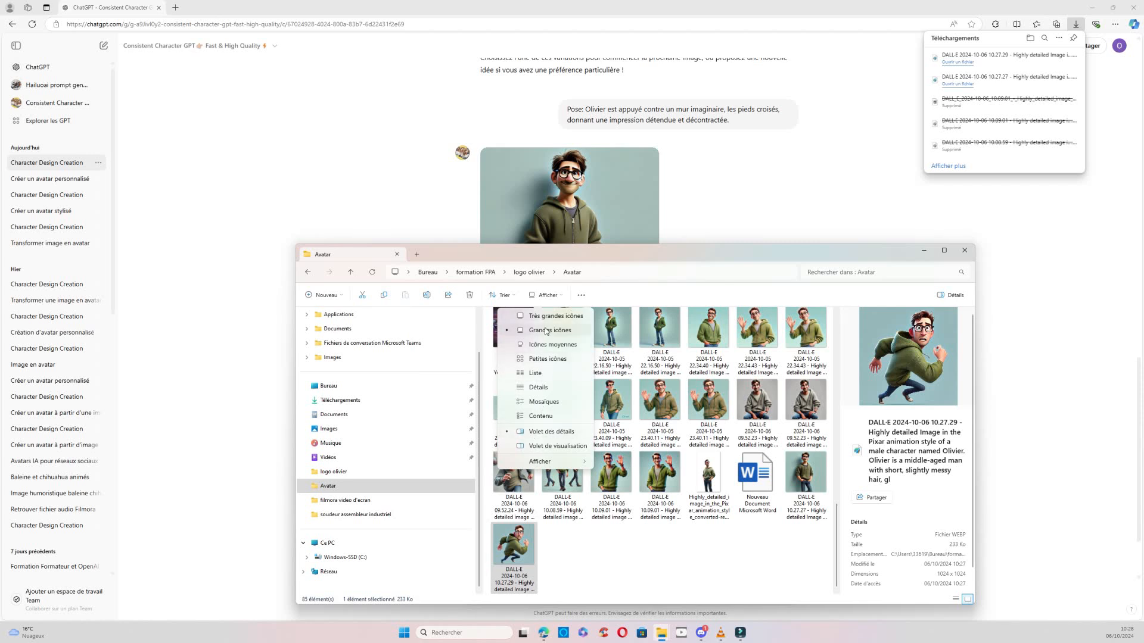
{"action": "left_click", "coordinate": [674, 557]}
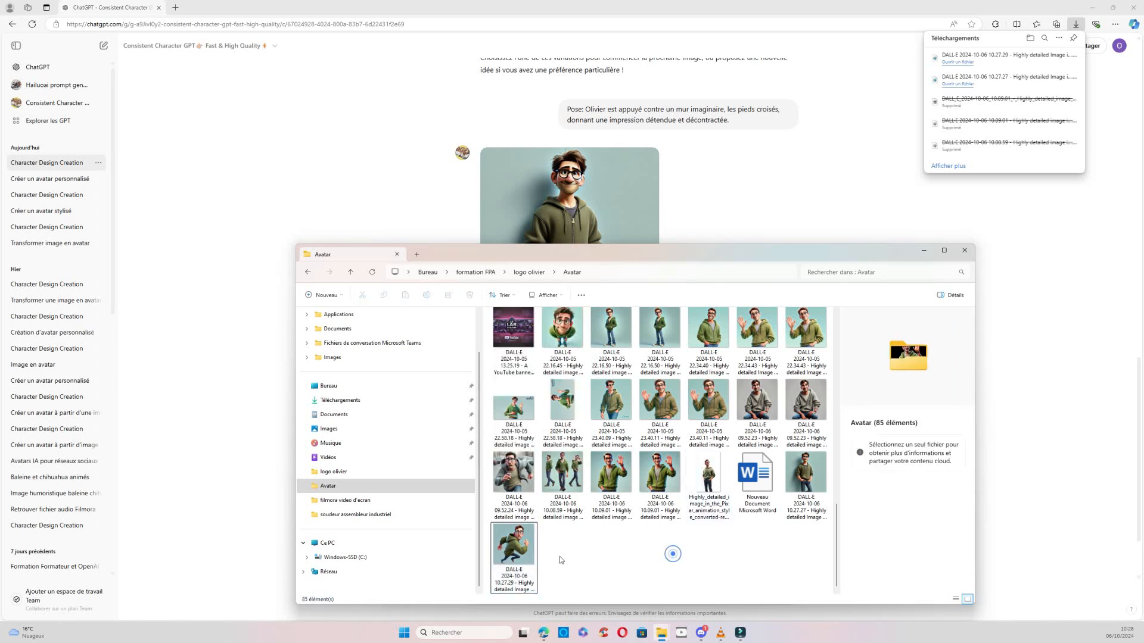
Open the WEBP image of the running character from the Avatar folder with Paint, chosen from the list of other applications.
{"action": "left_click", "coordinate": [520, 553]}
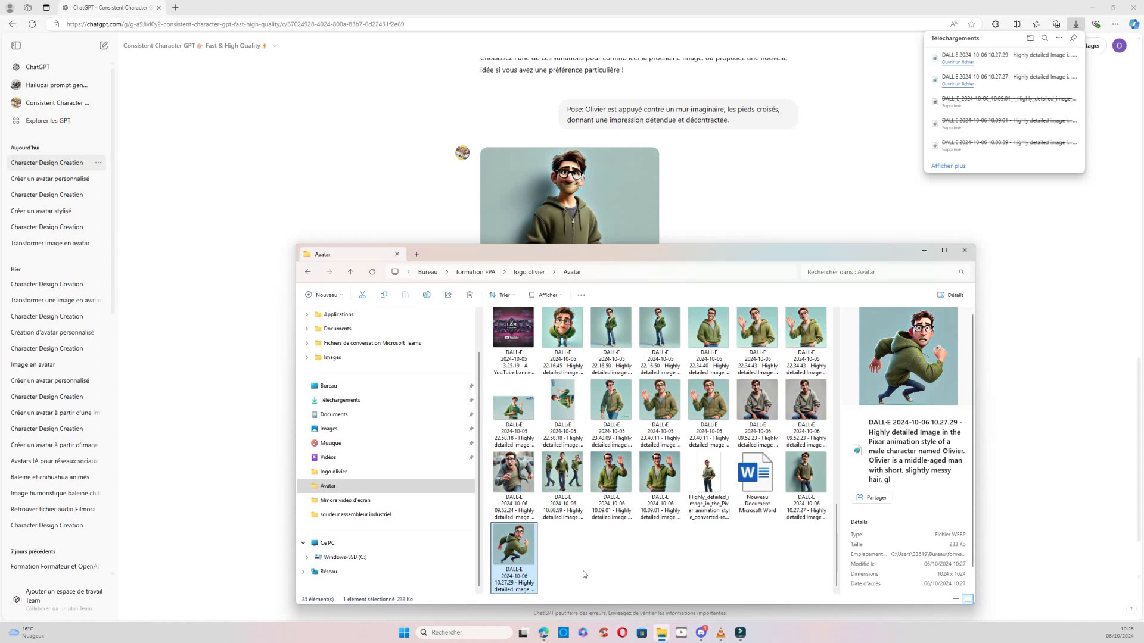
{"action": "right_click", "coordinate": [519, 562]}
{"action": "mouse_move", "coordinate": [568, 421]}
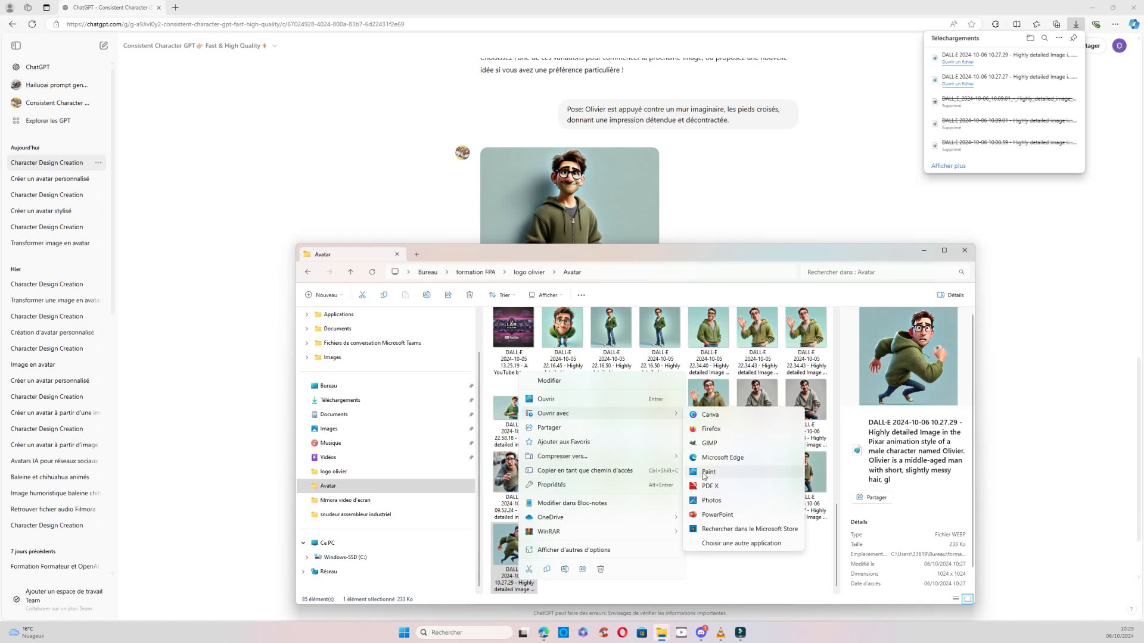
{"action": "left_click", "coordinate": [725, 544]}
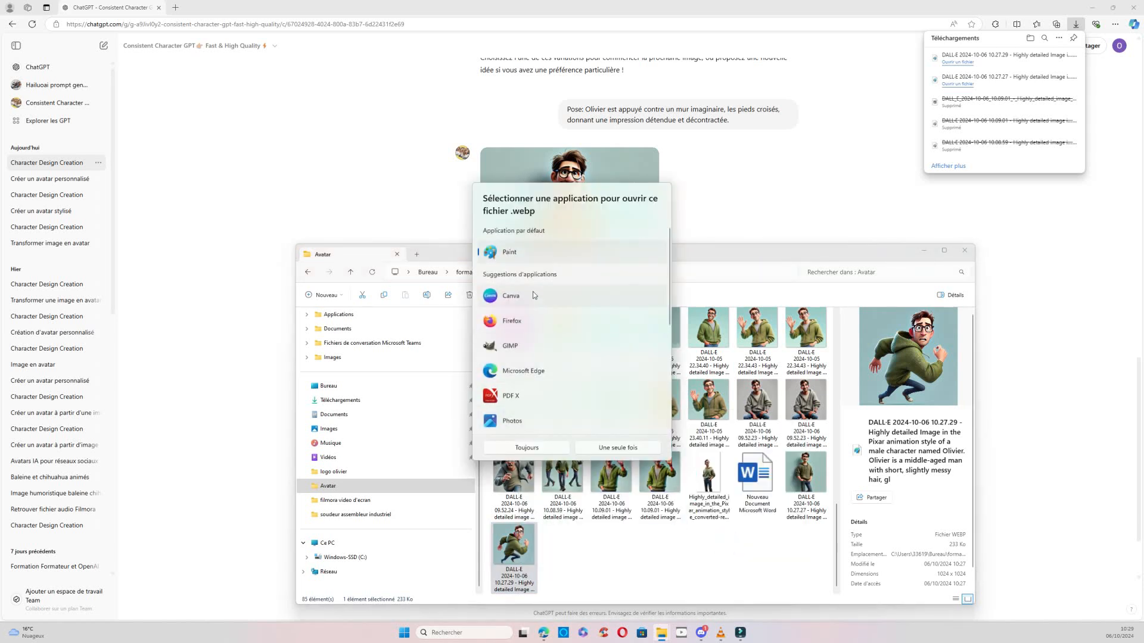
{"action": "mouse_move", "coordinate": [671, 255]}
{"action": "left_mouse_down"}
{"action": "mouse_move", "coordinate": [663, 400]}
{"action": "mouse_move", "coordinate": [663, 247]}
{"action": "left_mouse_up"}
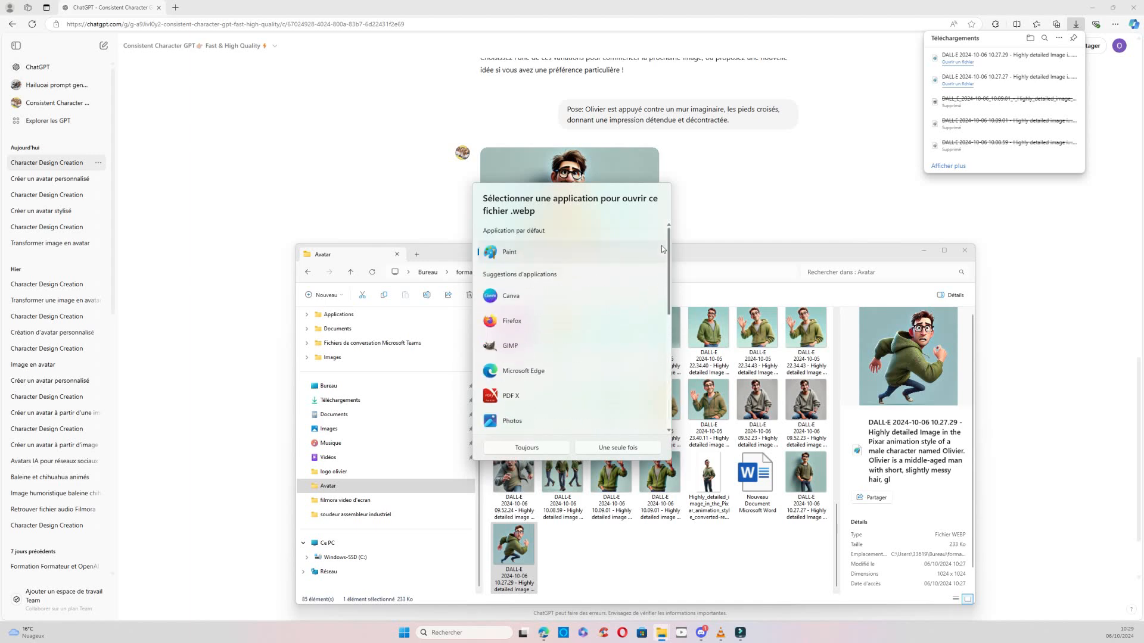
{"action": "double_click", "coordinate": [508, 253]}
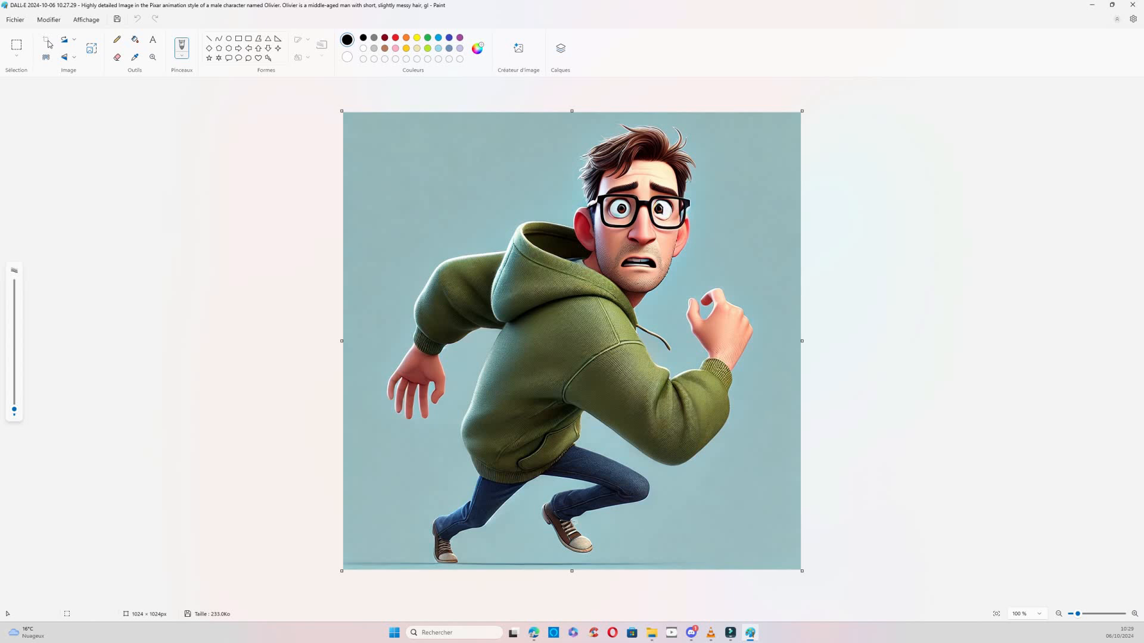
Save the running character image as a JPEG in the Avatar folder under its existing name and close Paint.
{"action": "left_click", "coordinate": [21, 24]}
{"action": "mouse_move", "coordinate": [58, 111]}
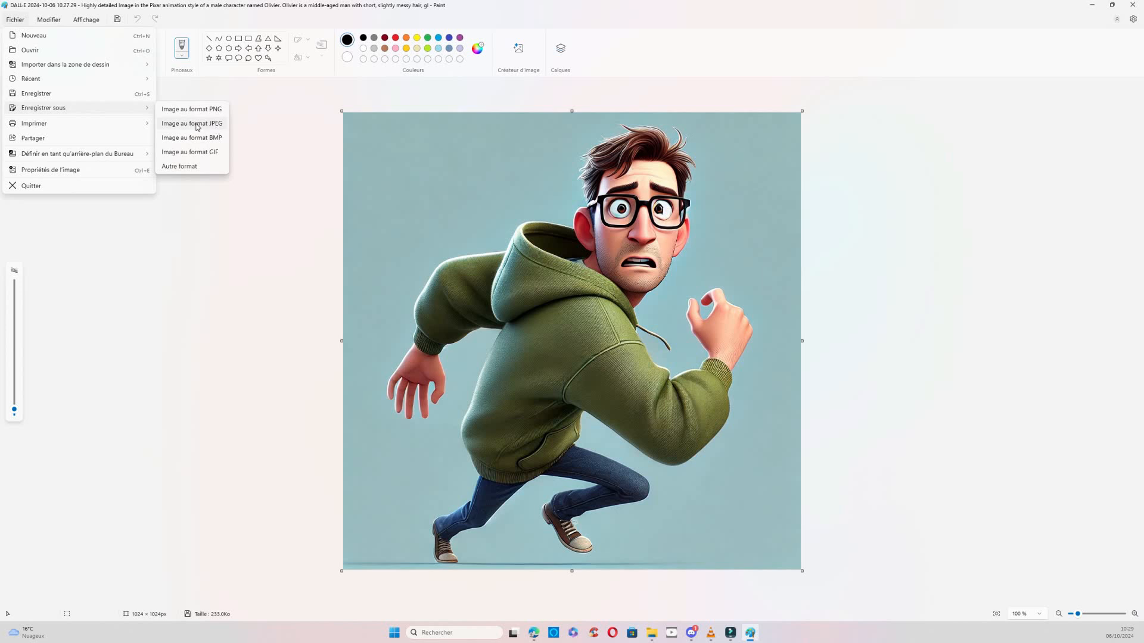
{"action": "left_click", "coordinate": [197, 126]}
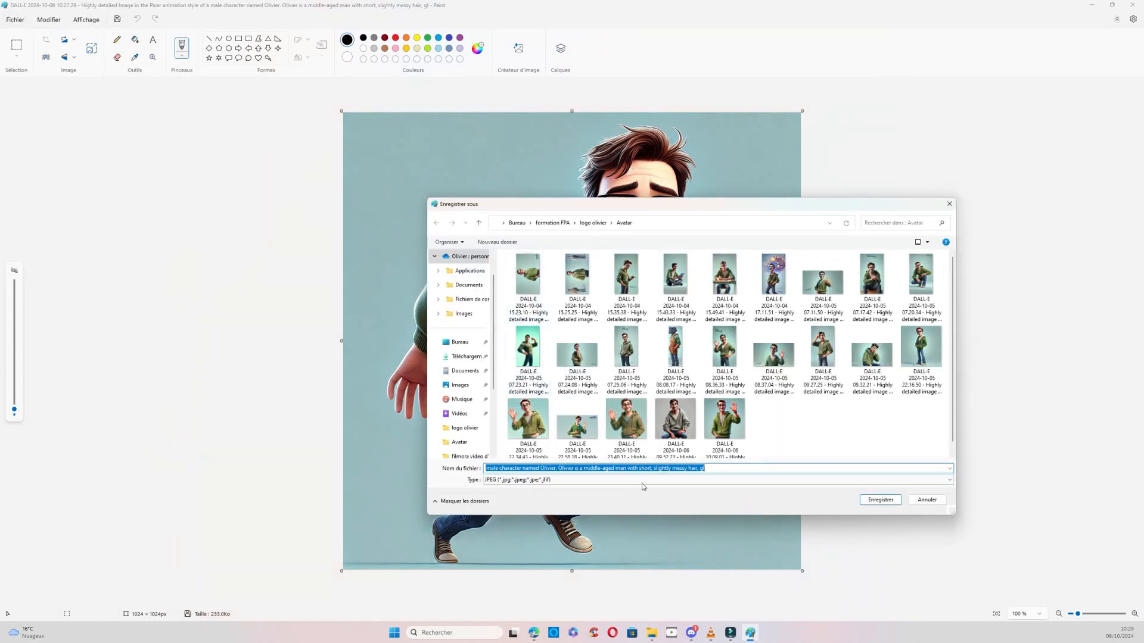
{"action": "left_click", "coordinate": [891, 503]}
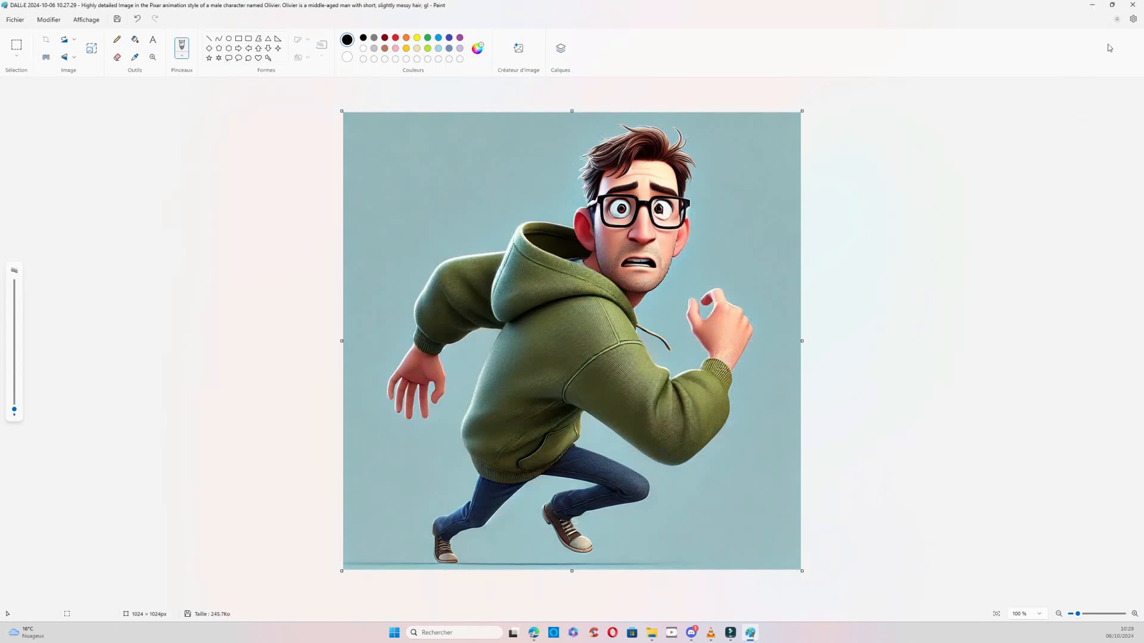
{"action": "left_click", "coordinate": [1134, 6]}
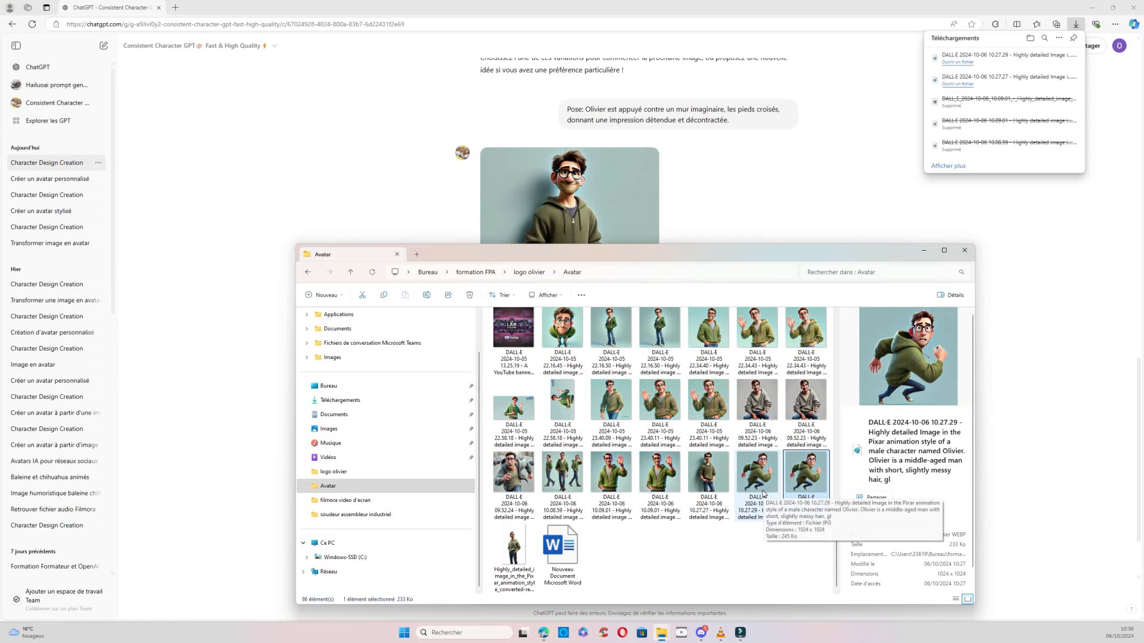
Delete the original WEBP file of the running character from the Avatar folder.
{"action": "right_click", "coordinate": [807, 477]}
{"action": "right_click", "coordinate": [813, 476]}
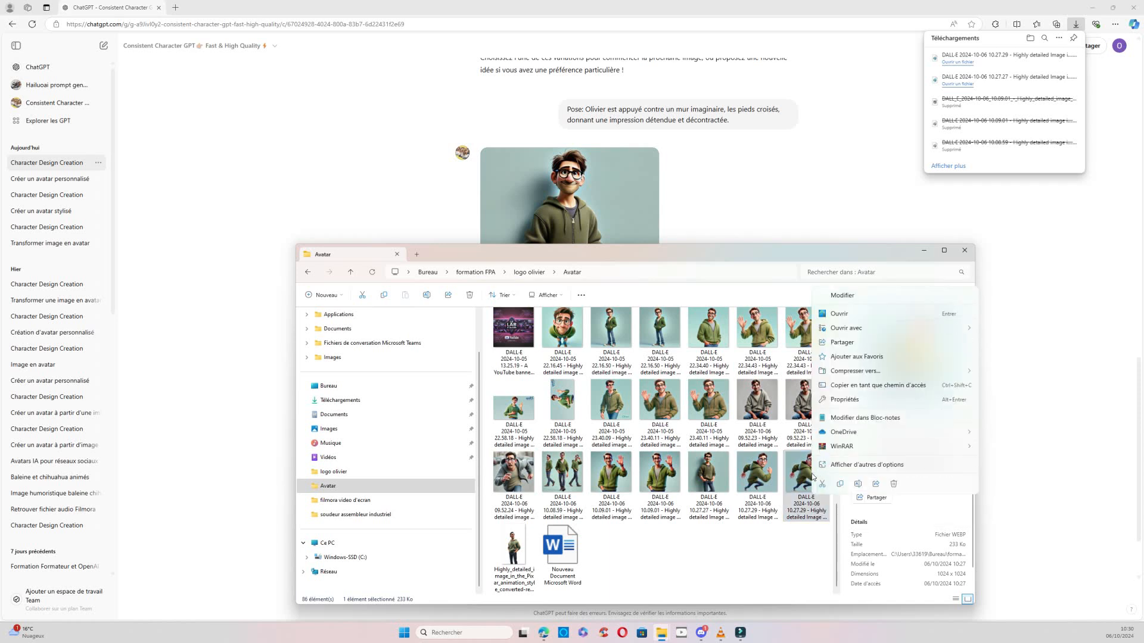
{"action": "left_click", "coordinate": [893, 484]}
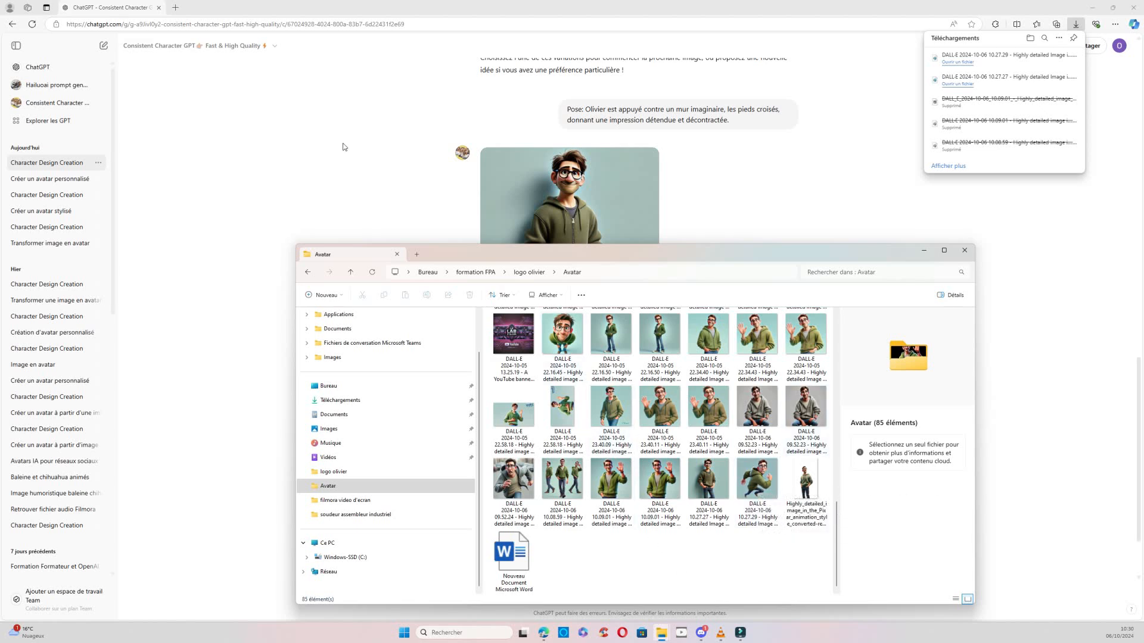
Open remove.bg in a new browser tab and upload the running character's JPEG from the Avatar folder.
{"action": "left_click", "coordinate": [172, 8]}
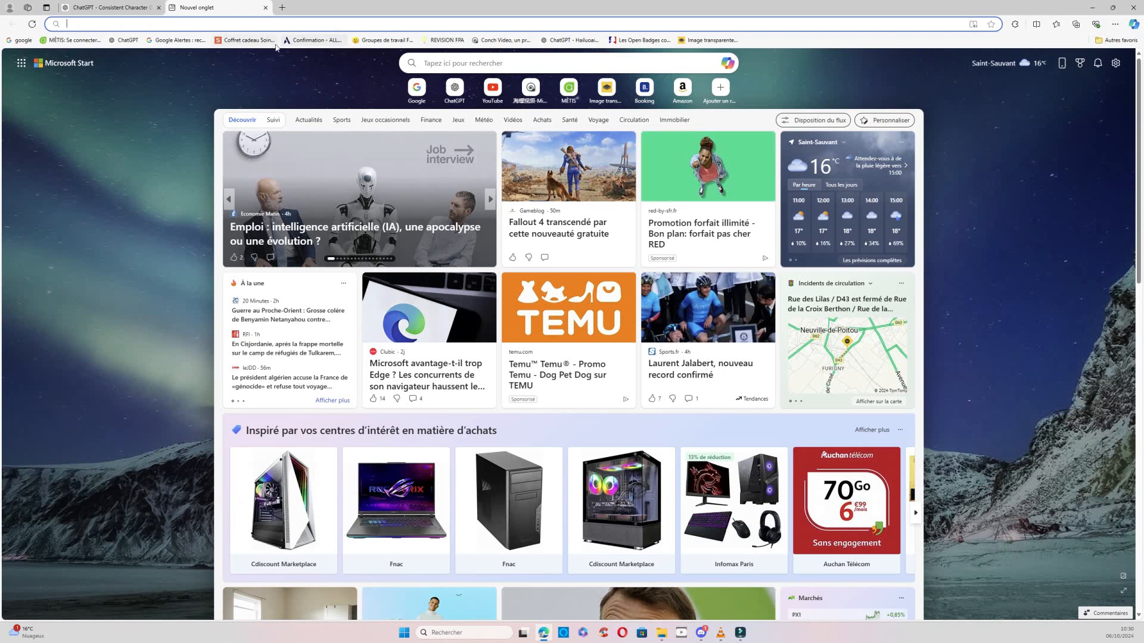
{"action": "left_click", "coordinate": [685, 40]}
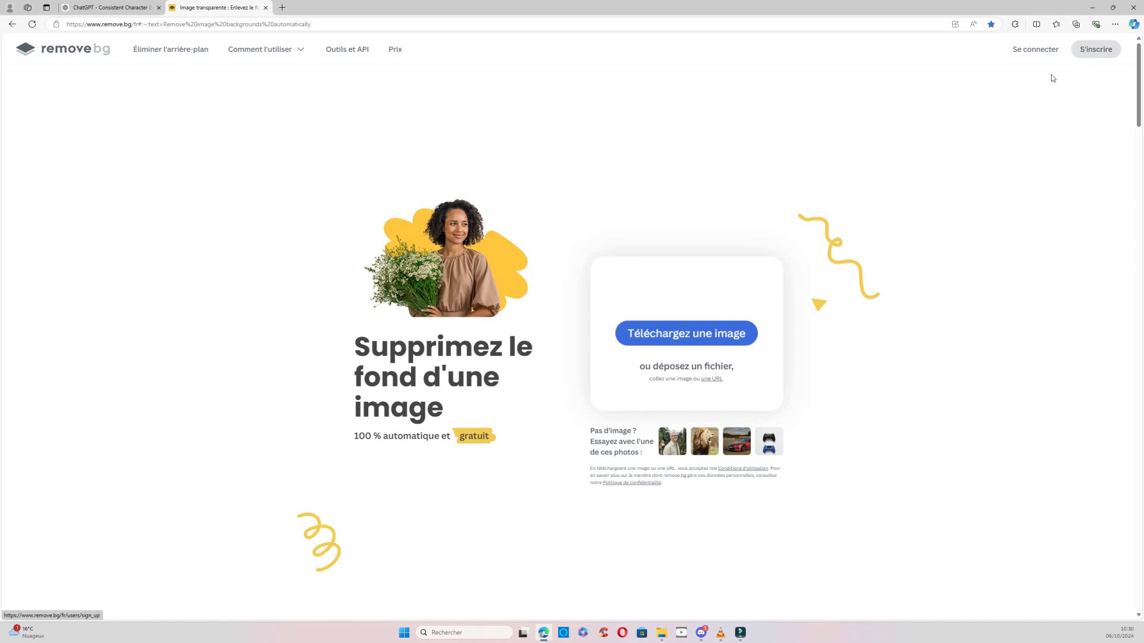
{"action": "left_click", "coordinate": [675, 339]}
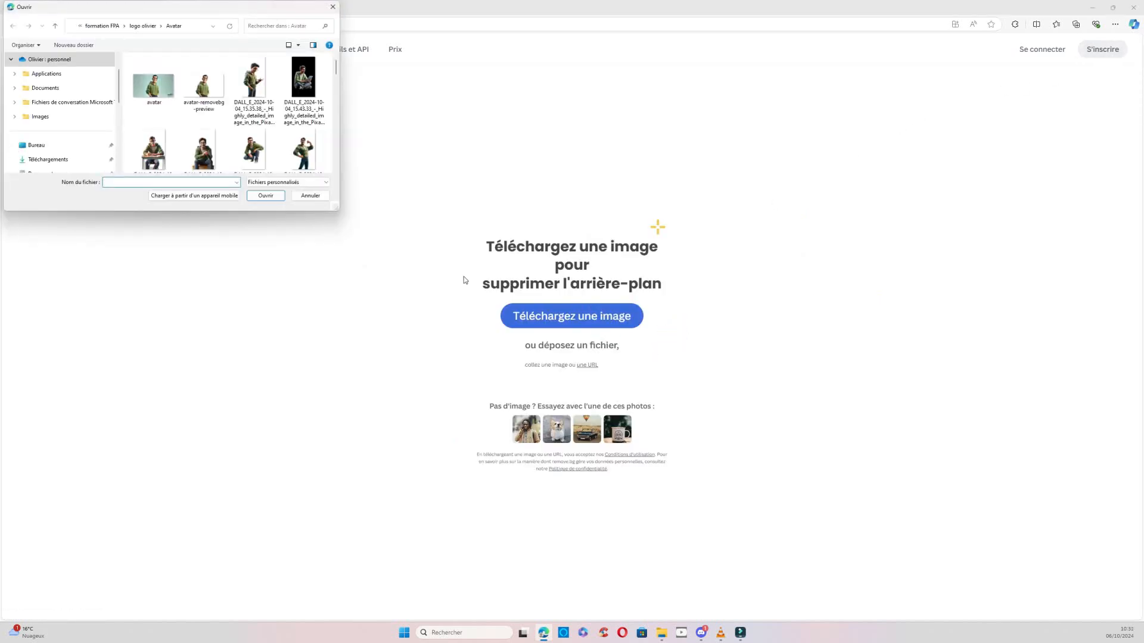
{"action": "scroll", "coordinate": [224, 96], "scroll_direction": "down", "scroll_amount": 10}
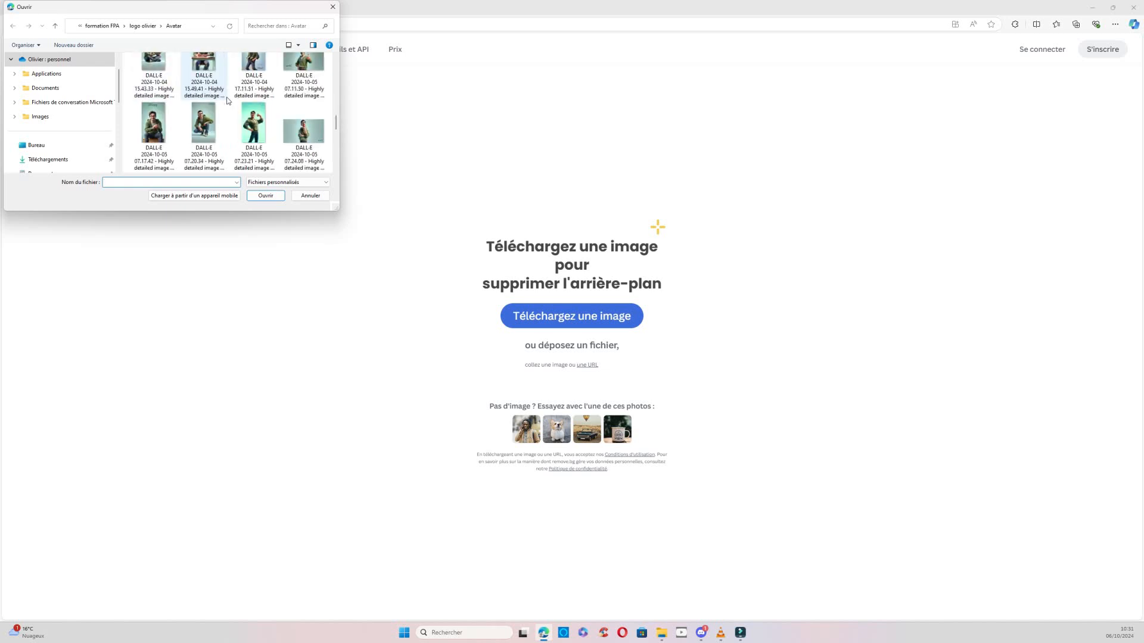
{"action": "scroll", "coordinate": [227, 101], "scroll_direction": "down", "scroll_amount": 3}
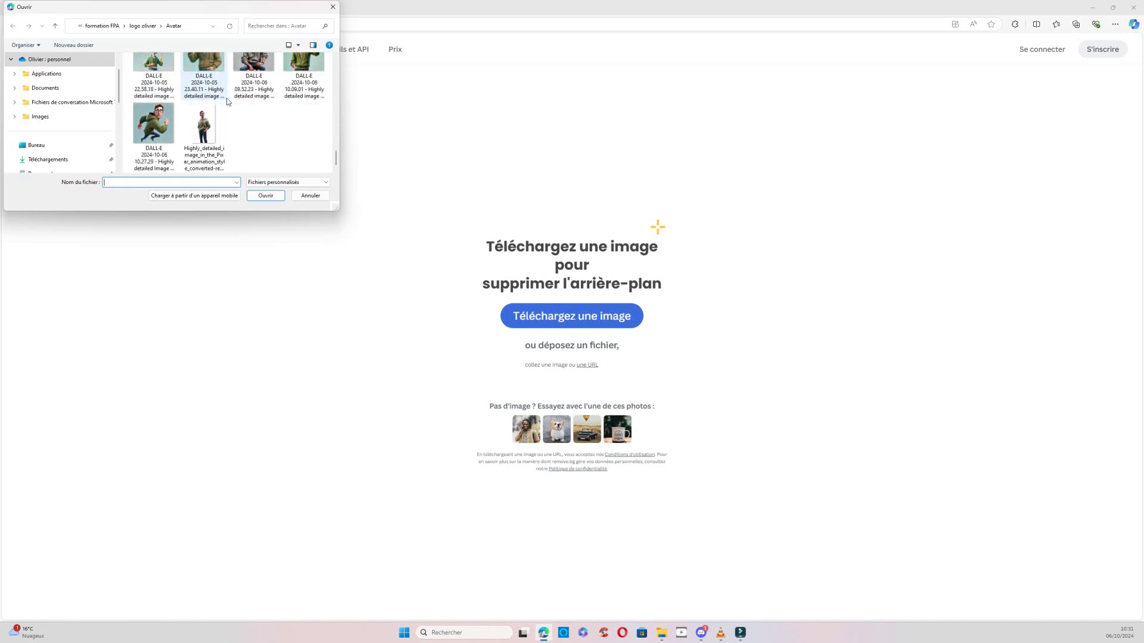
{"action": "left_click", "coordinate": [151, 121]}
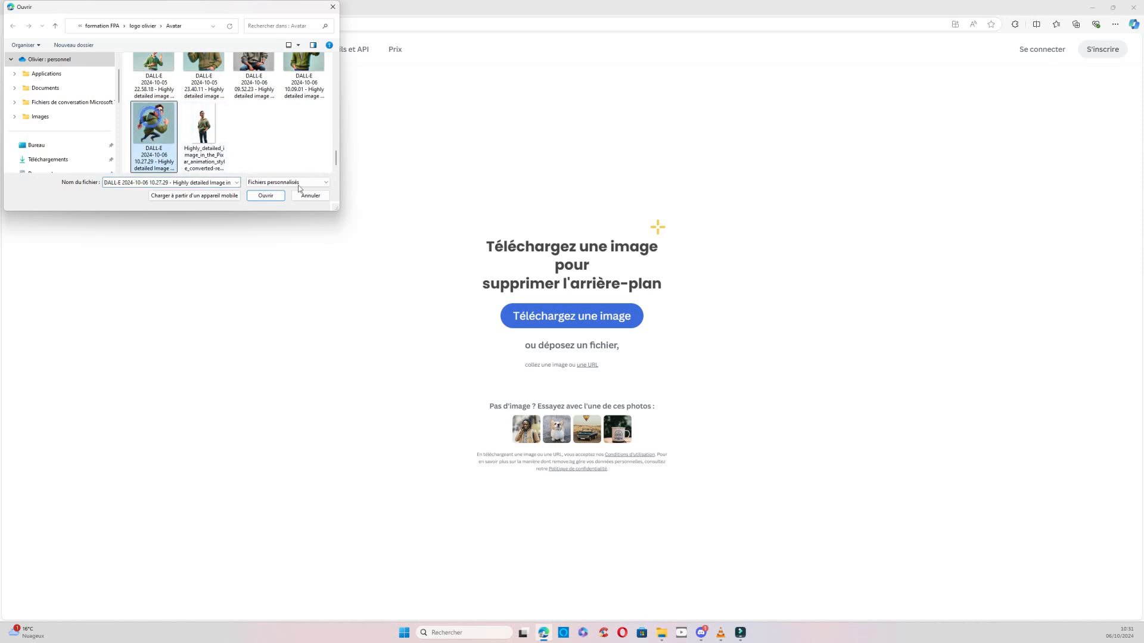
{"action": "left_click", "coordinate": [266, 195]}
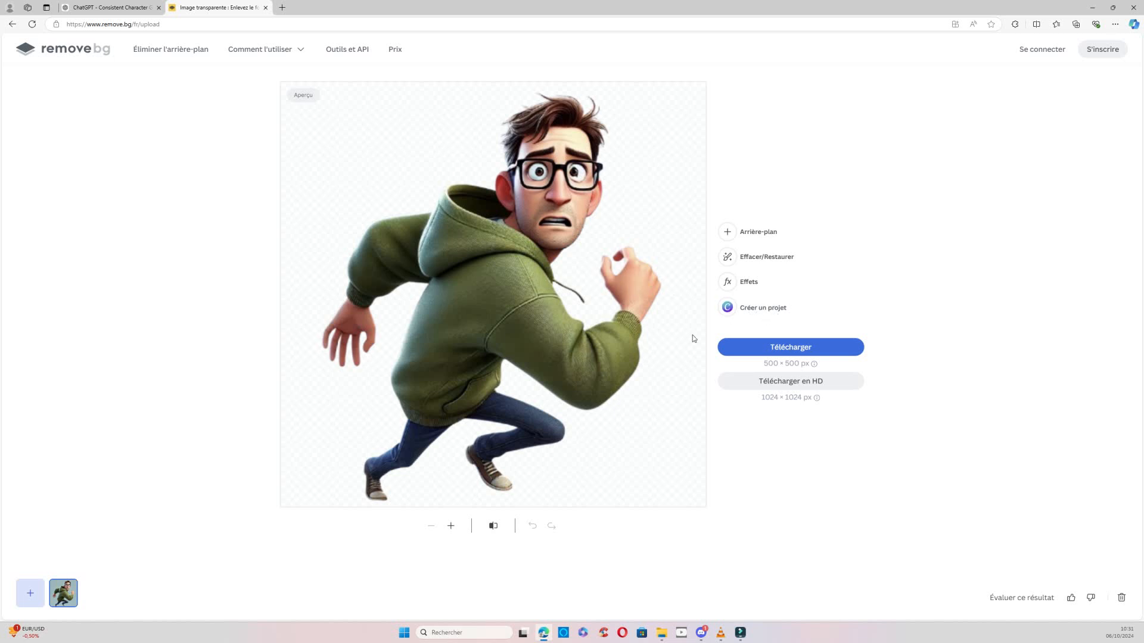
Download the running character's background-free image at 500 × 500 px and show the PNG file in Téléchargements.
{"action": "left_click", "coordinate": [790, 350]}
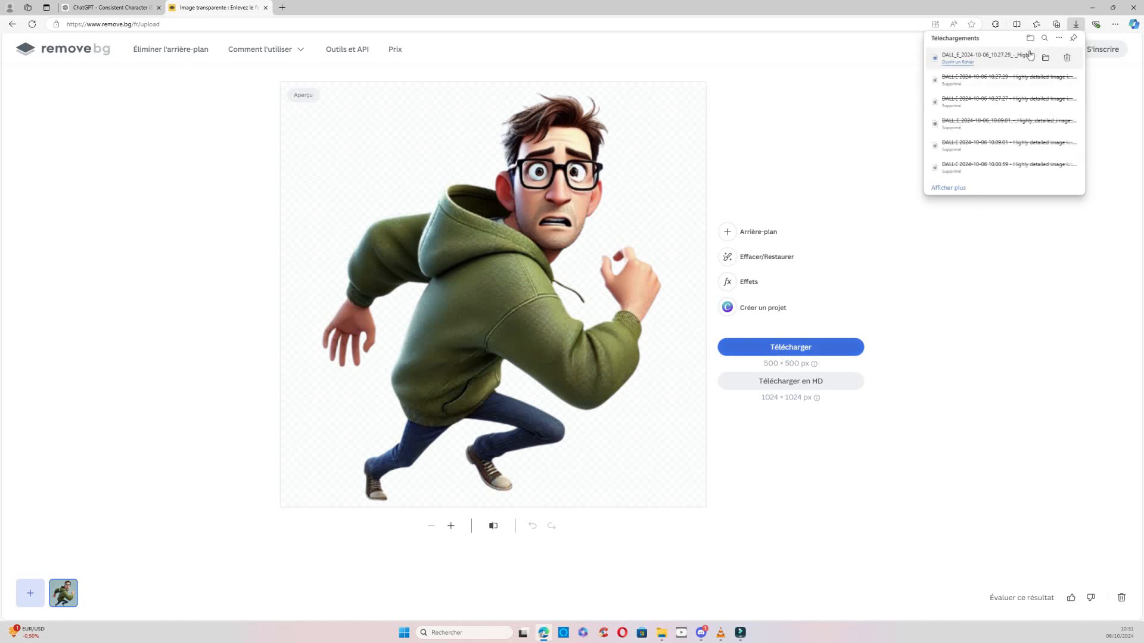
{"action": "left_click", "coordinate": [1045, 59]}
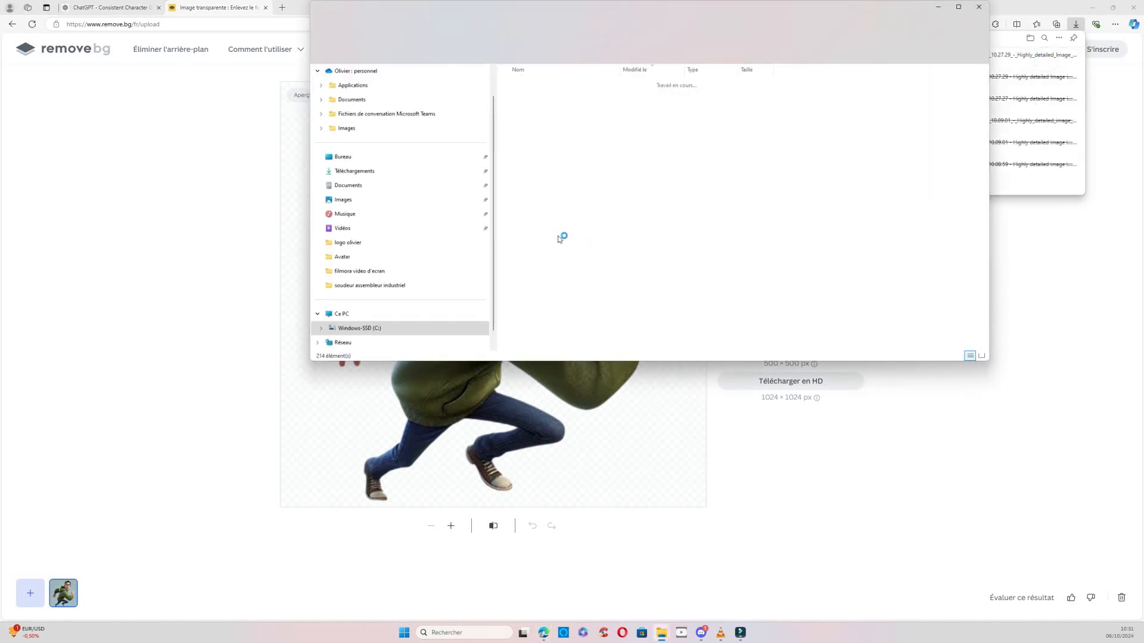
{"action": "left_click", "coordinate": [812, 98]}
{"action": "left_click", "coordinate": [707, 101]}
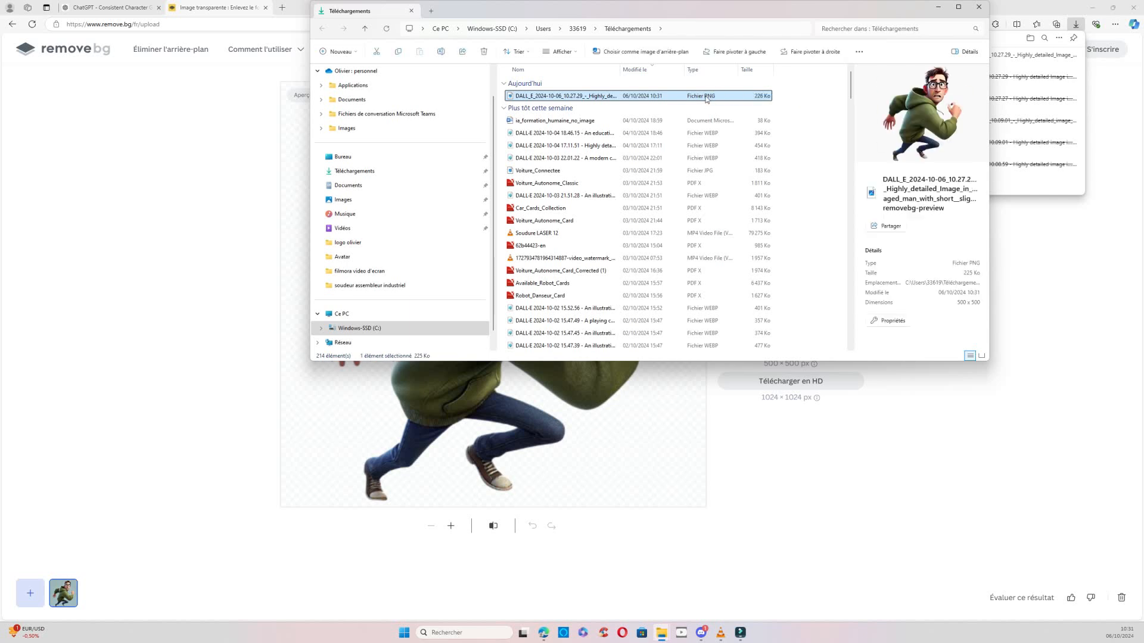
Move the downloaded removebg-preview PNG of the running character from Téléchargements into the Avatar folder.
{"action": "right_click", "coordinate": [706, 99]}
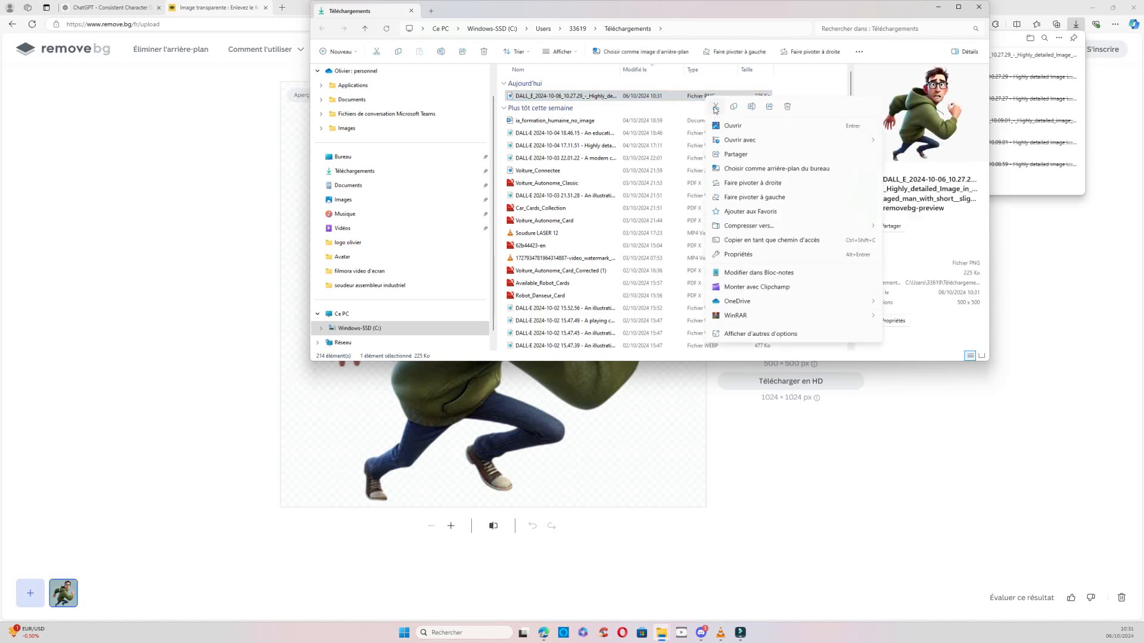
{"action": "left_click", "coordinate": [716, 107]}
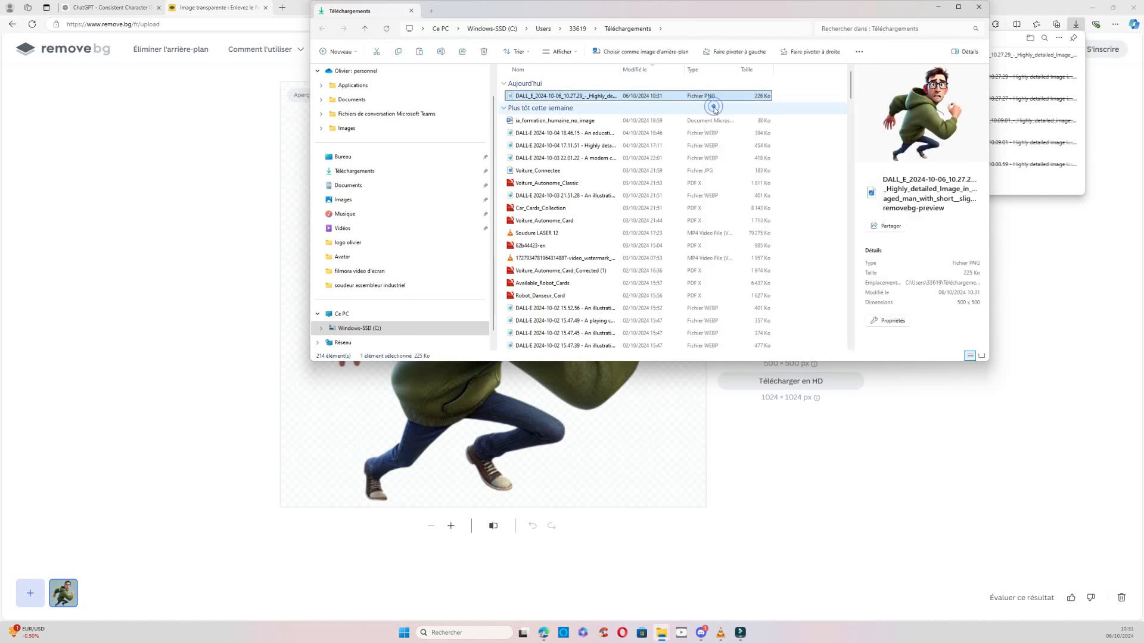
{"action": "left_click", "coordinate": [369, 259]}
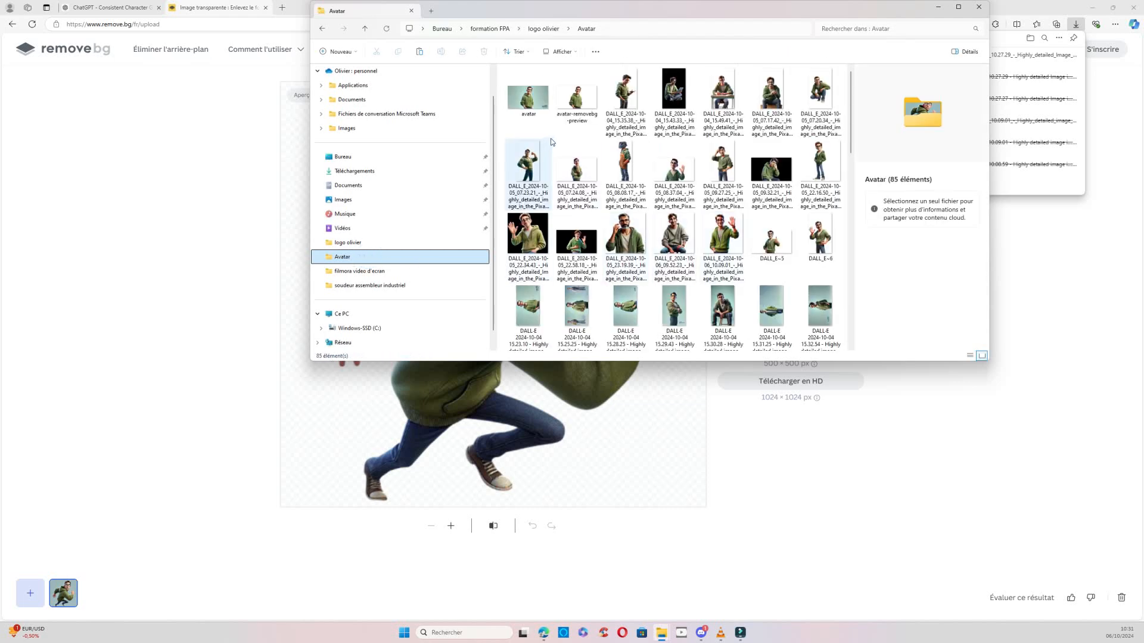
{"action": "right_click", "coordinate": [551, 127]}
{"action": "left_click", "coordinate": [560, 135]}
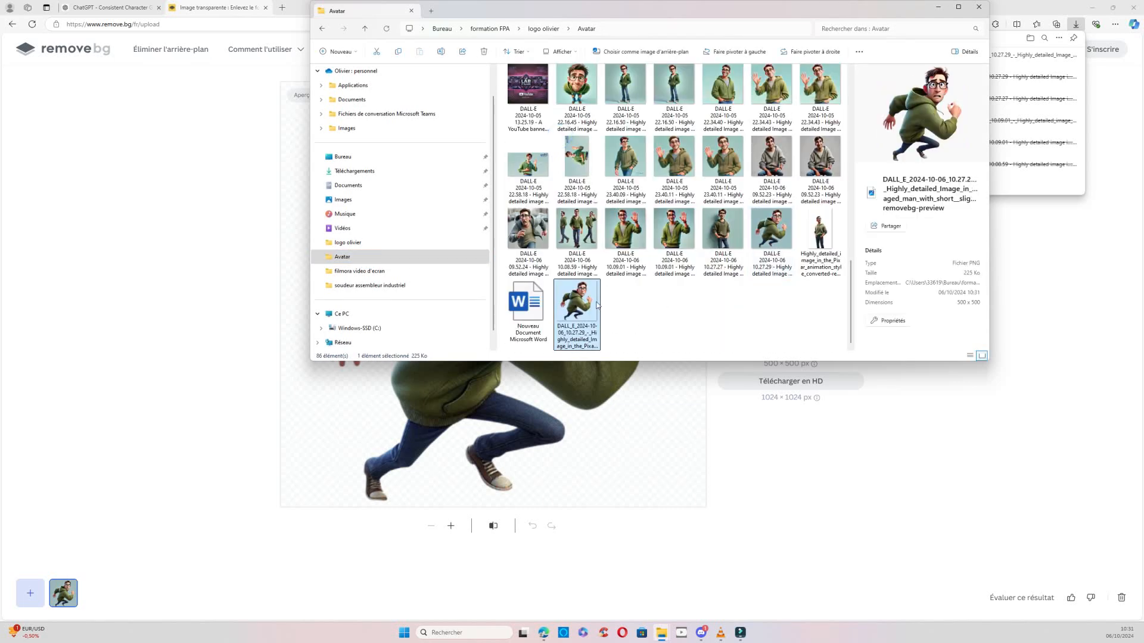
Minimize the browser and close the extra File Explorer window, keeping one Avatar folder window open.
{"action": "left_click", "coordinate": [798, 489]}
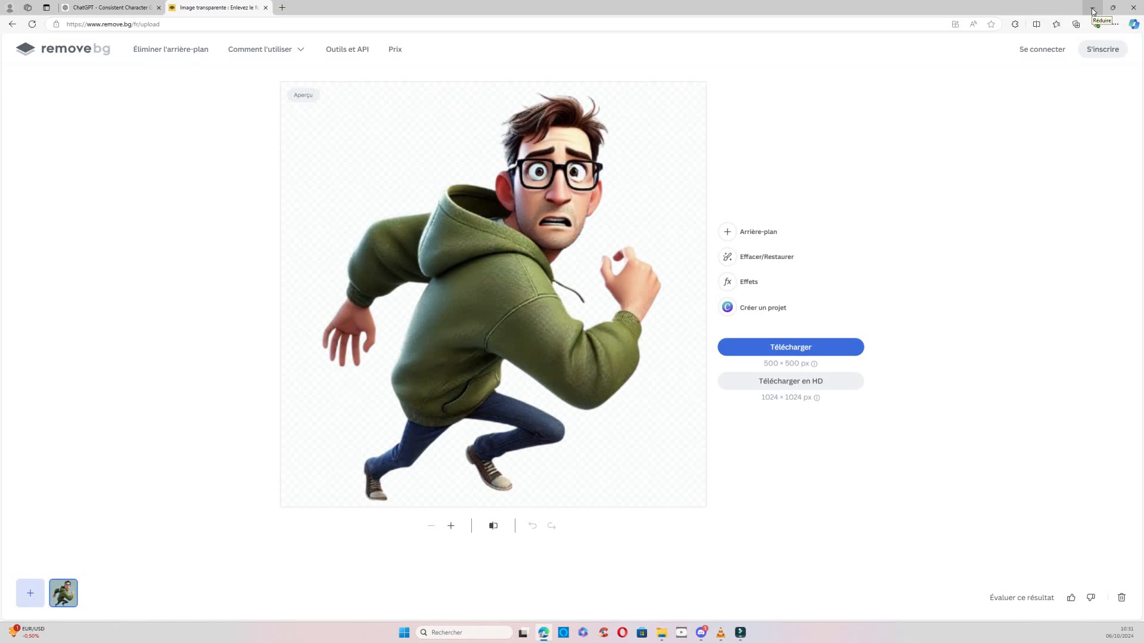
{"action": "left_click", "coordinate": [1093, 11]}
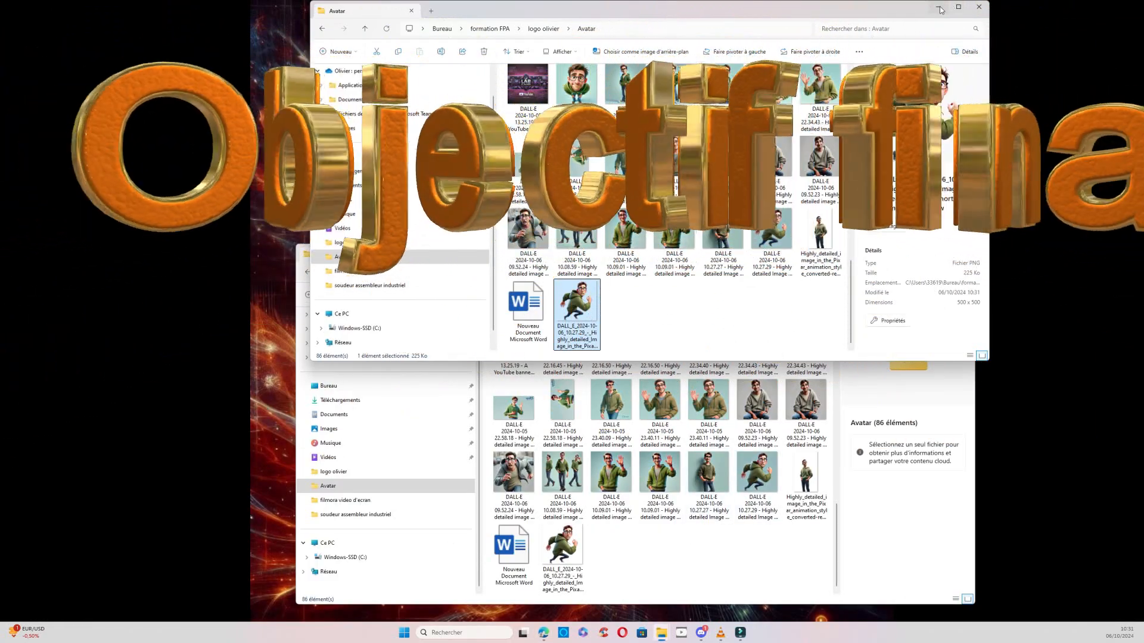
{"action": "left_click", "coordinate": [977, 7]}
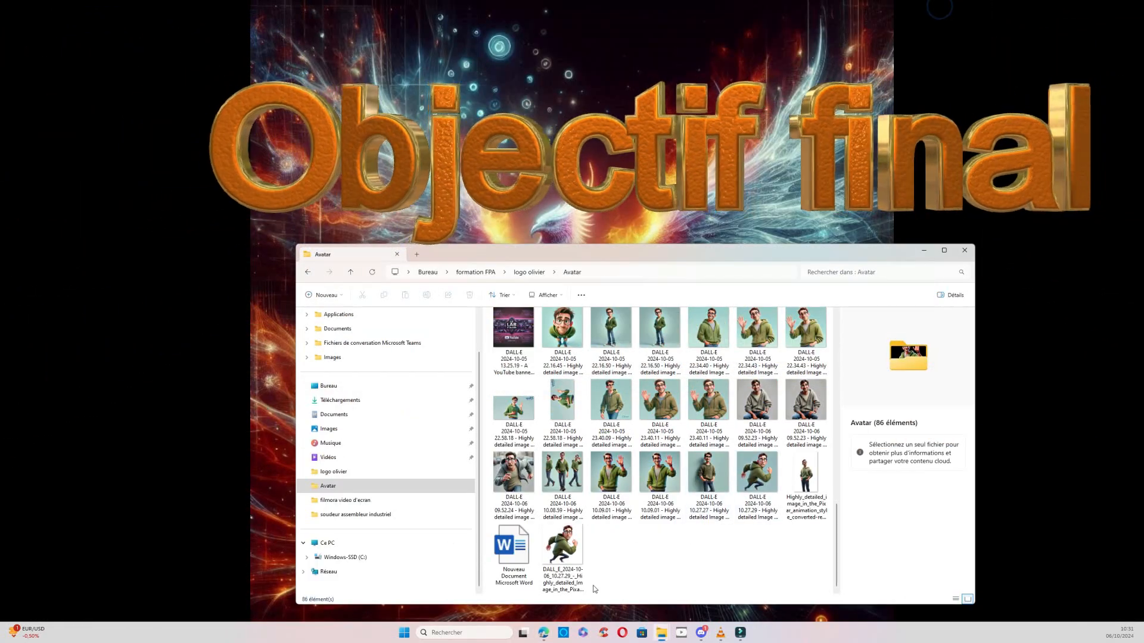
Switch to PowerPoint and create a new presentation from the Madison template.
{"action": "left_click", "coordinate": [404, 634]}
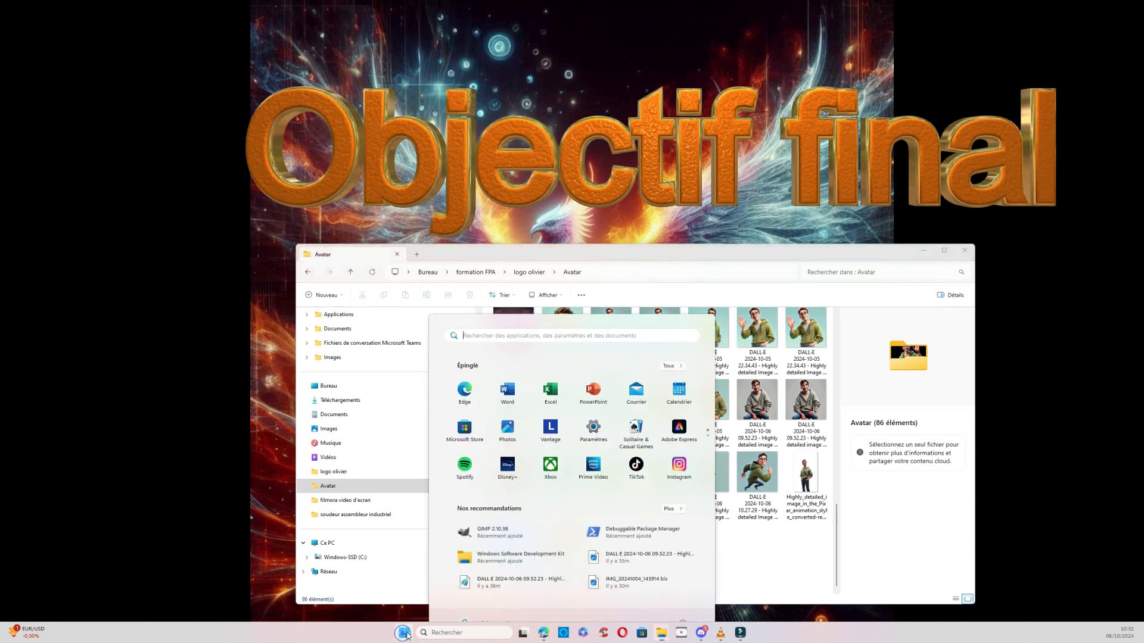
{"action": "left_click", "coordinate": [593, 371]}
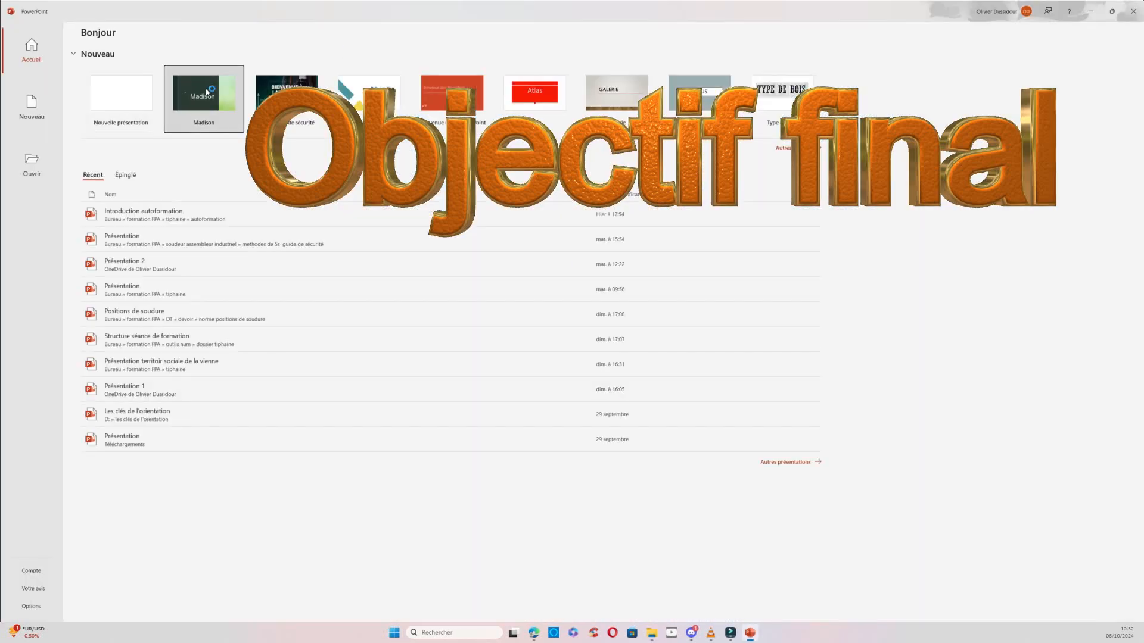
{"action": "left_click", "coordinate": [233, 110]}
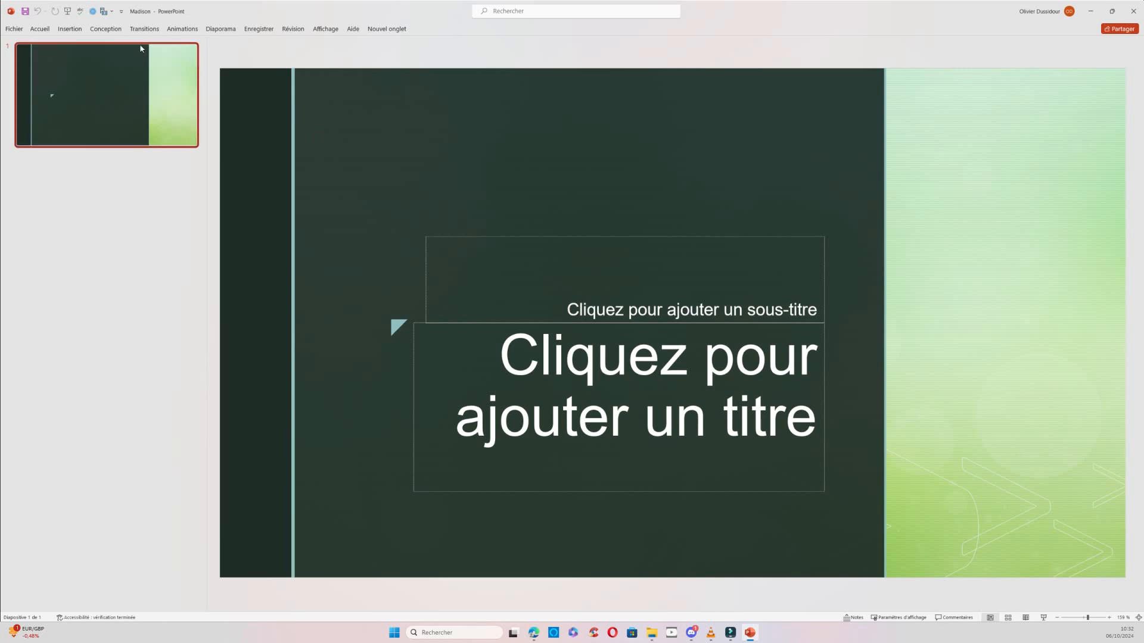
Insert the transparent image of the seated character in the grey hoodie from the Avatar folder, shrunk and placed in the slide's upper-left corner.
{"action": "left_click", "coordinate": [71, 31]}
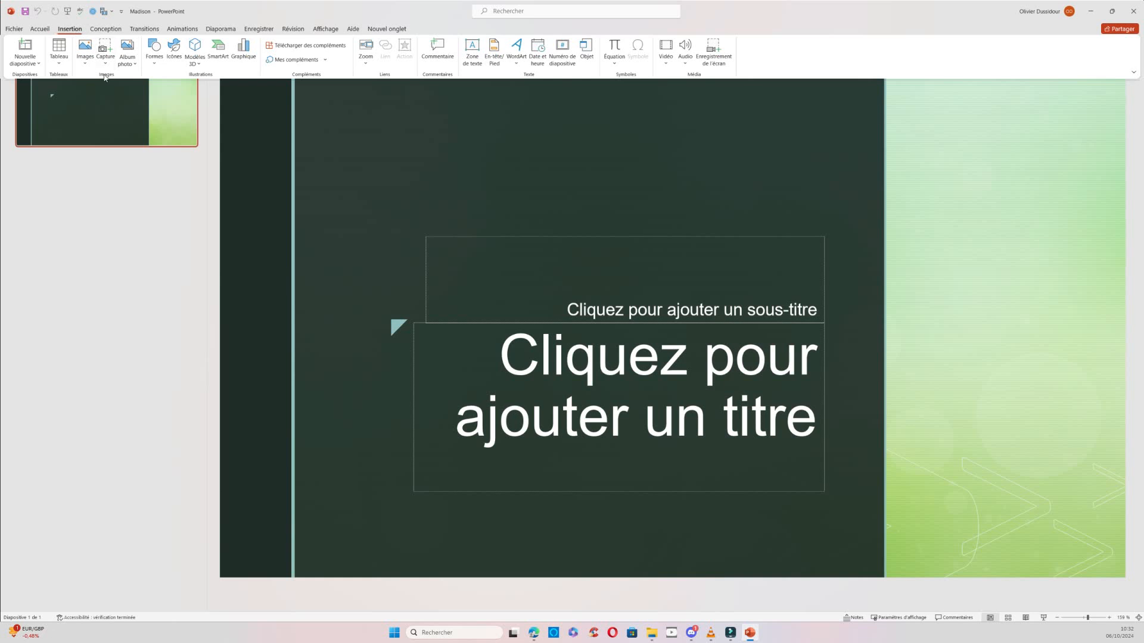
{"action": "left_click", "coordinate": [85, 54]}
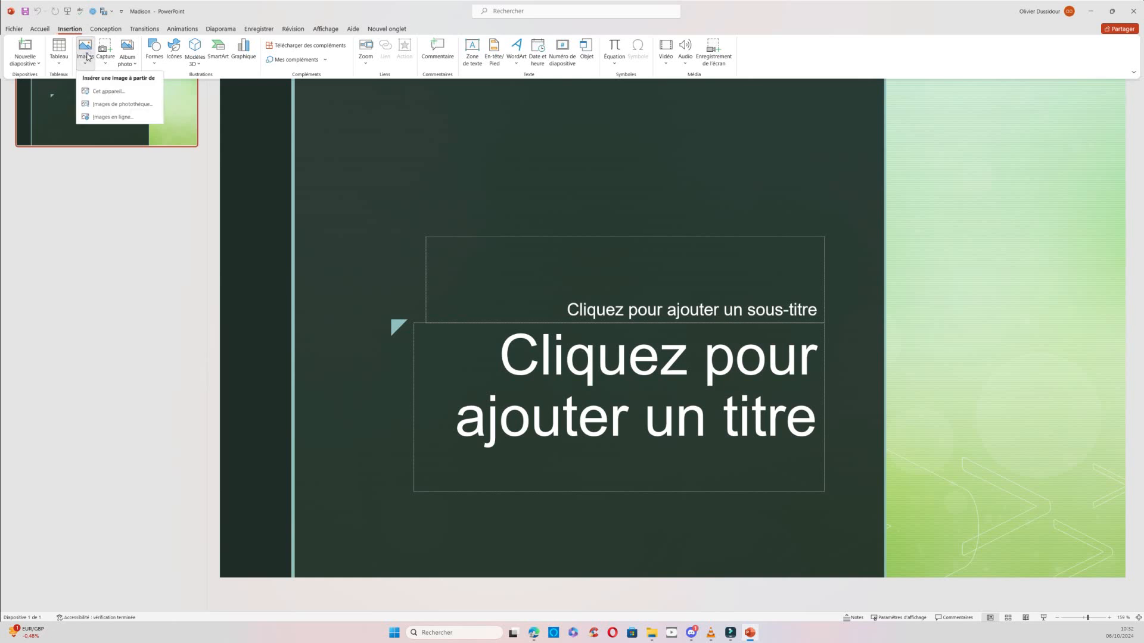
{"action": "left_click", "coordinate": [95, 93]}
{"action": "scroll", "coordinate": [66, 119], "scroll_direction": "down", "scroll_amount": 5}
{"action": "left_click", "coordinate": [65, 145]}
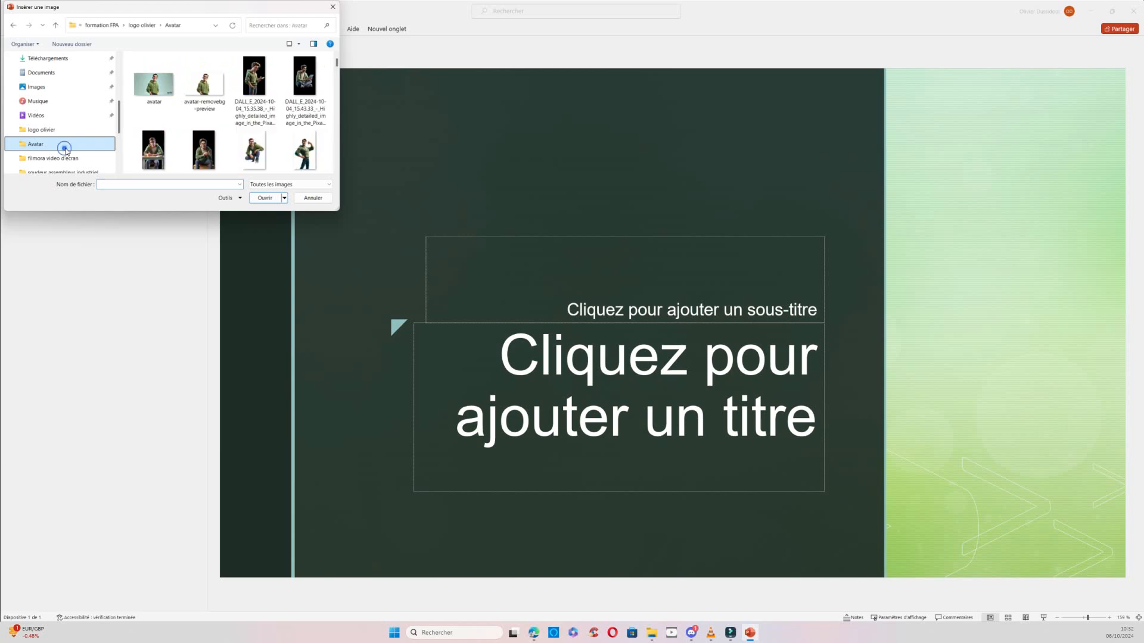
{"action": "scroll", "coordinate": [209, 119], "scroll_direction": "down", "scroll_amount": 2}
{"action": "scroll", "coordinate": [213, 118], "scroll_direction": "down", "scroll_amount": 3}
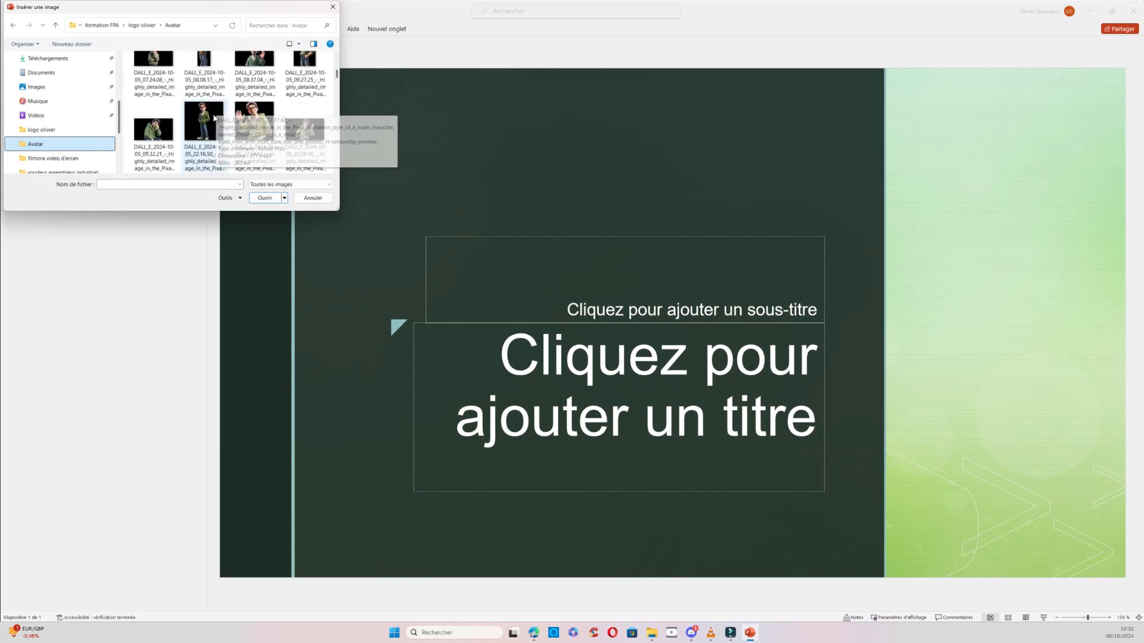
{"action": "double_click", "coordinate": [213, 119]}
{"action": "left_click_drag", "start_coordinate": [669, 370], "coordinate": [359, 303]}
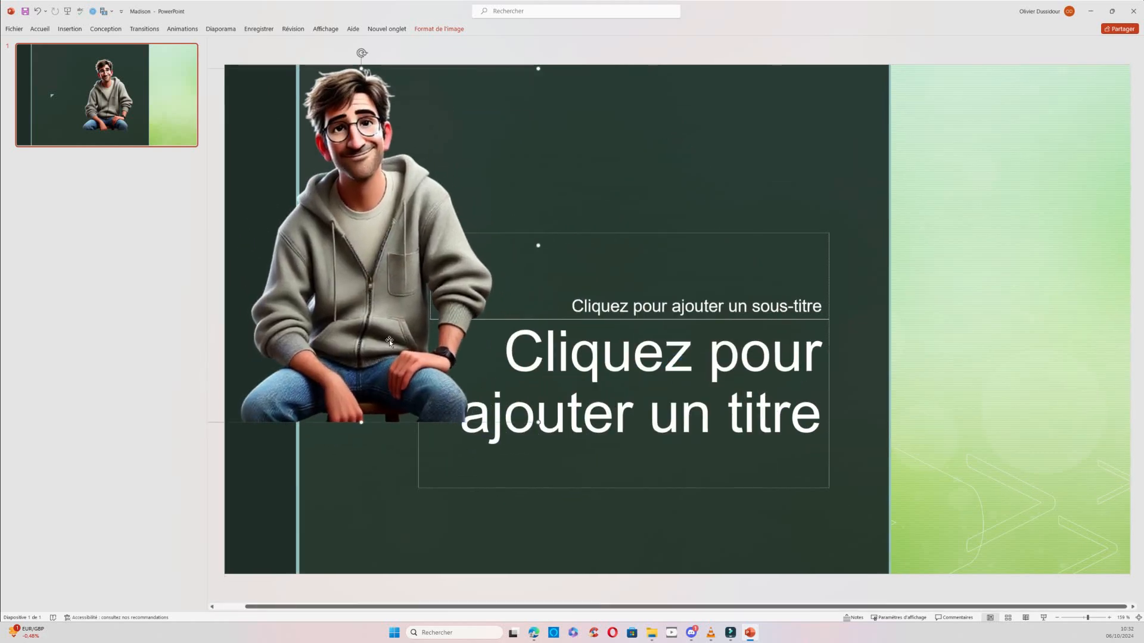
{"action": "left_click_drag", "start_coordinate": [538, 422], "coordinate": [457, 342]}
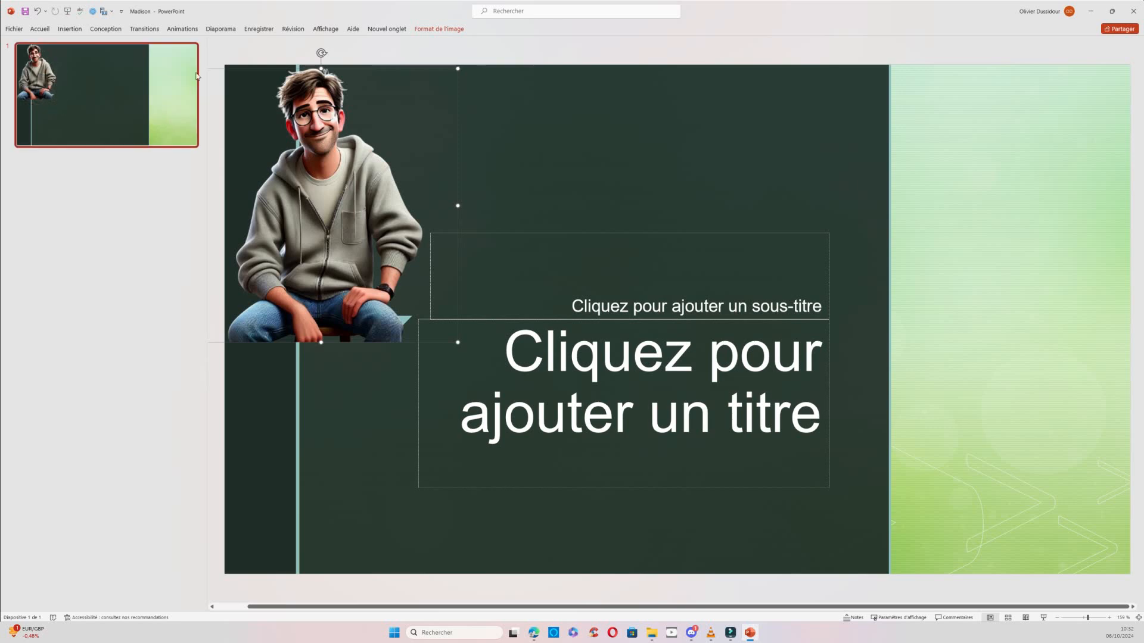
Insert the transparent image of the waving character in the green hoodie, DALL_E_2024-10-05_22.34.43, from the Avatar folder onto the title slide.
{"action": "left_click", "coordinate": [70, 29]}
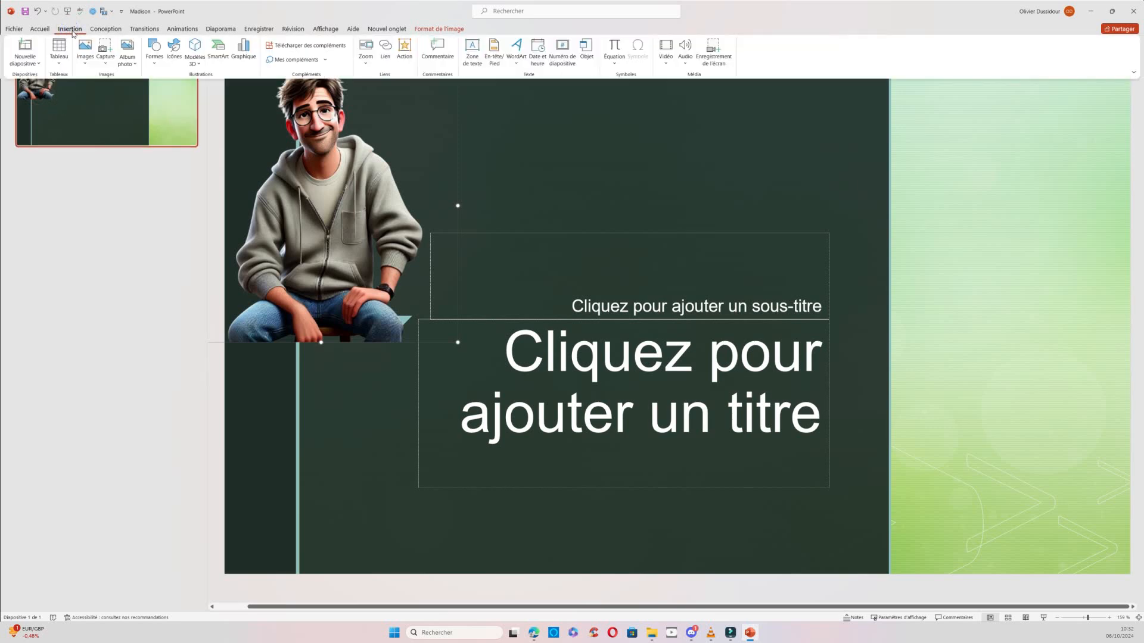
{"action": "left_click", "coordinate": [85, 54]}
{"action": "left_click", "coordinate": [94, 91]}
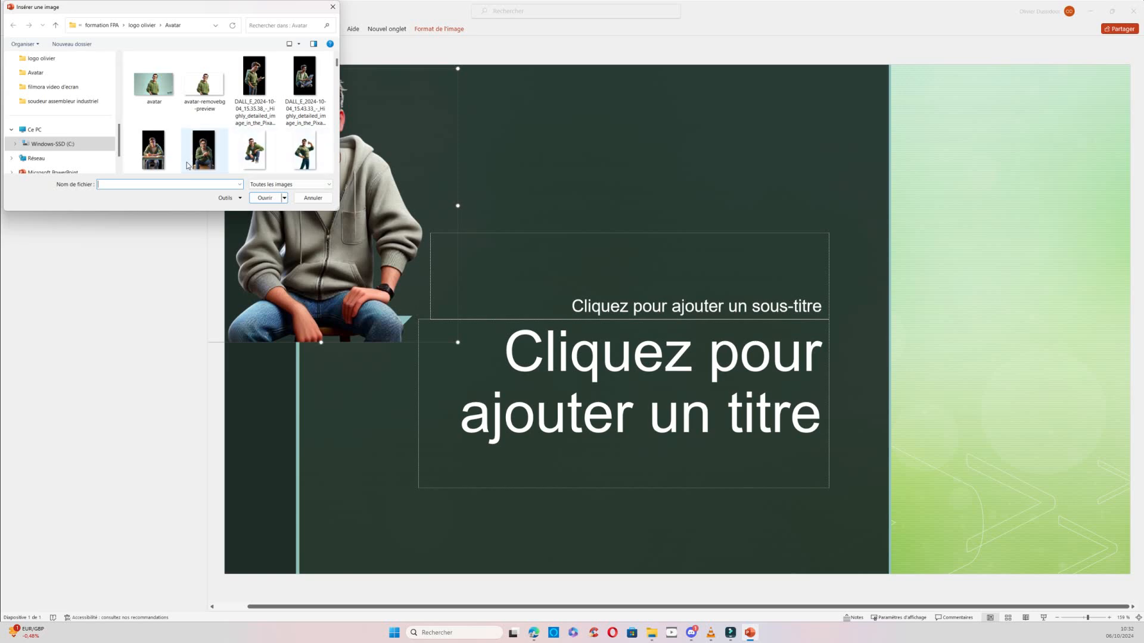
{"action": "scroll", "coordinate": [255, 137], "scroll_direction": "down", "scroll_amount": 5}
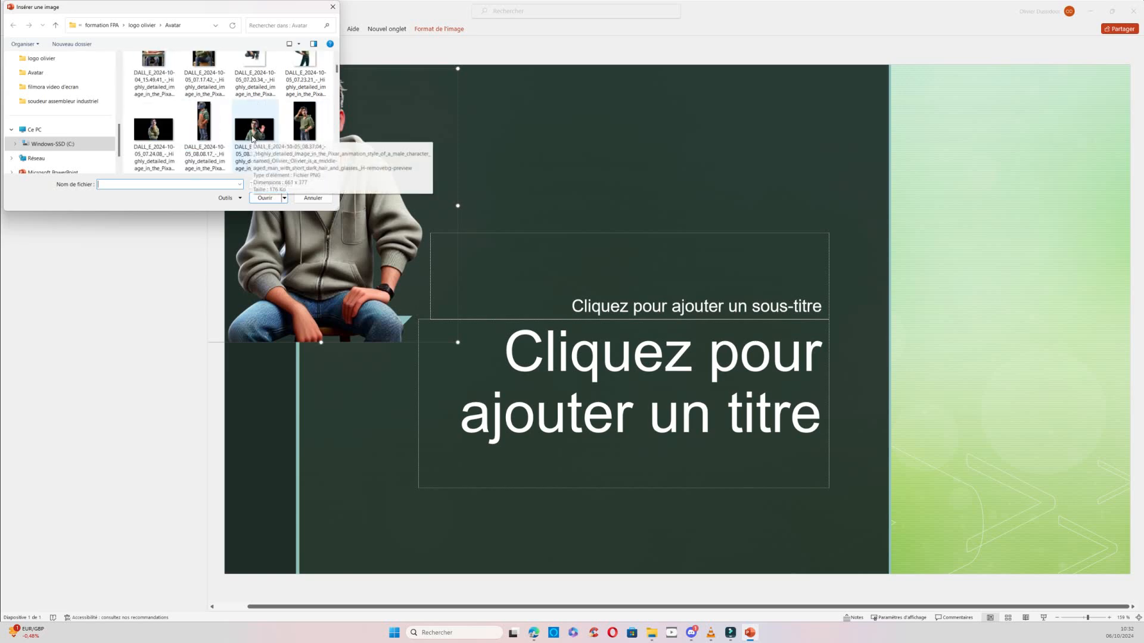
{"action": "scroll", "coordinate": [253, 139], "scroll_direction": "down", "scroll_amount": 3}
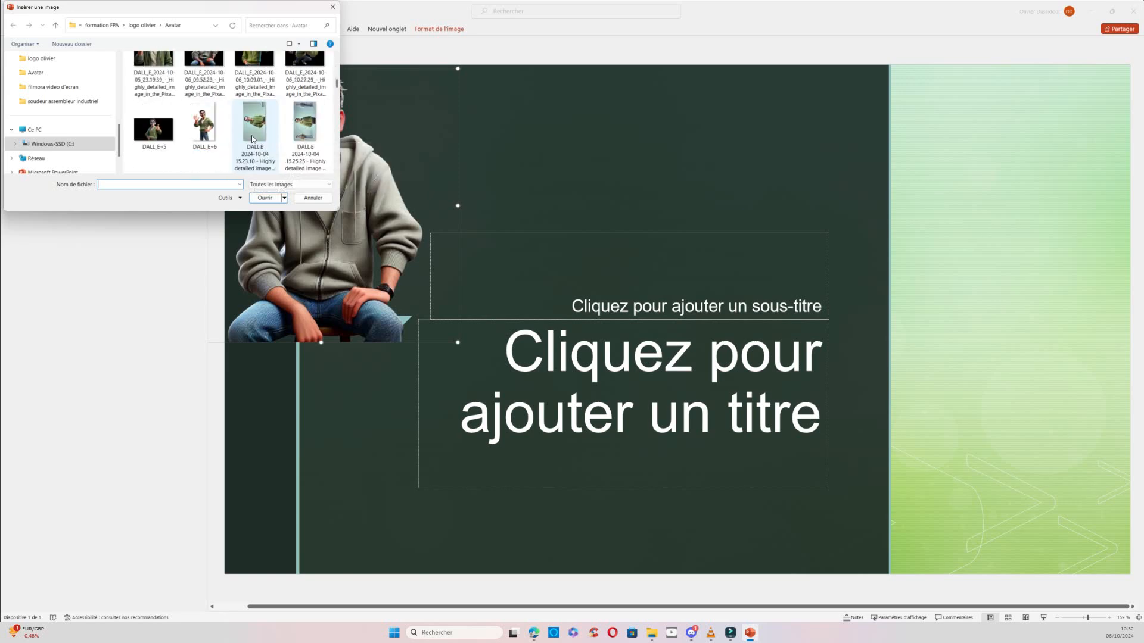
{"action": "scroll", "coordinate": [183, 140], "scroll_direction": "down", "scroll_amount": 4}
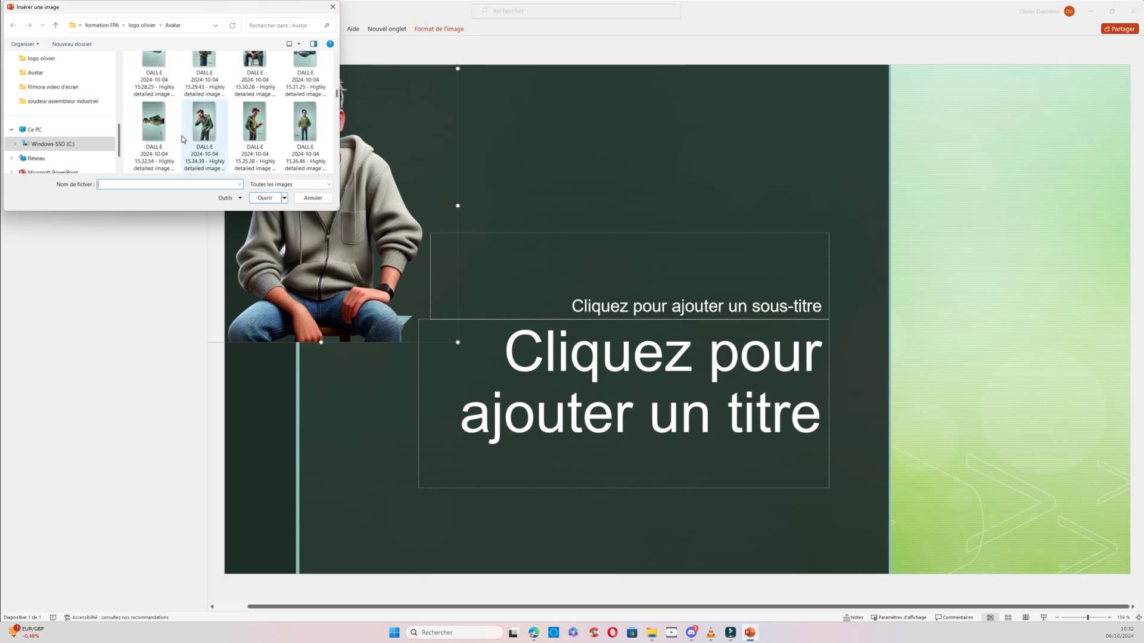
{"action": "scroll", "coordinate": [182, 140], "scroll_direction": "down", "scroll_amount": 1}
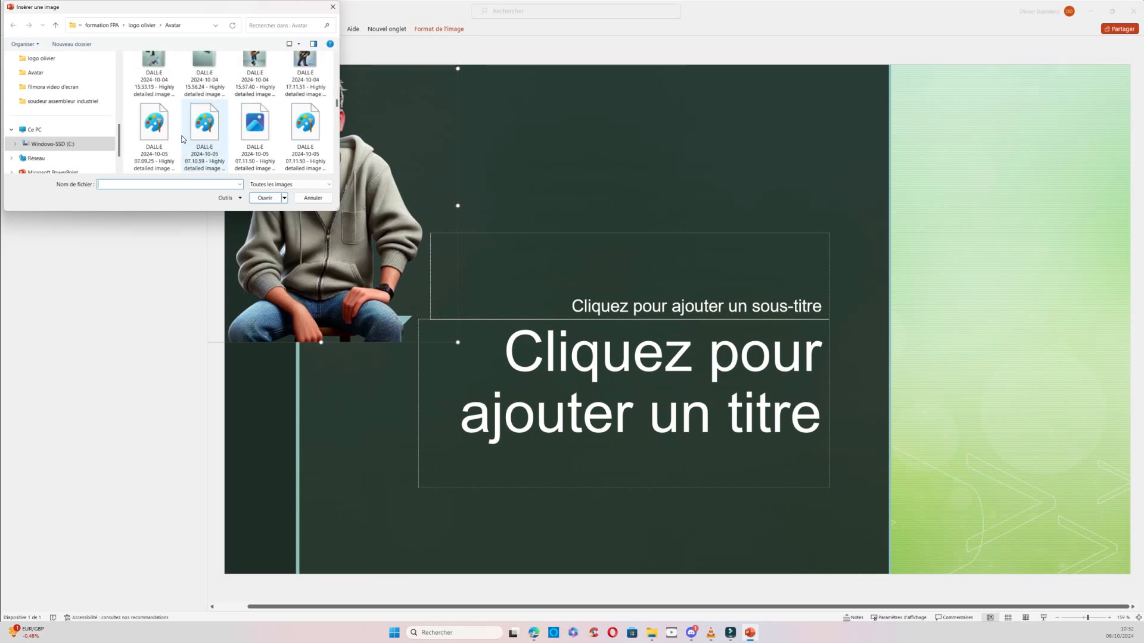
{"action": "scroll", "coordinate": [183, 139], "scroll_direction": "up", "scroll_amount": 1}
{"action": "scroll", "coordinate": [183, 139], "scroll_direction": "up", "scroll_amount": 3}
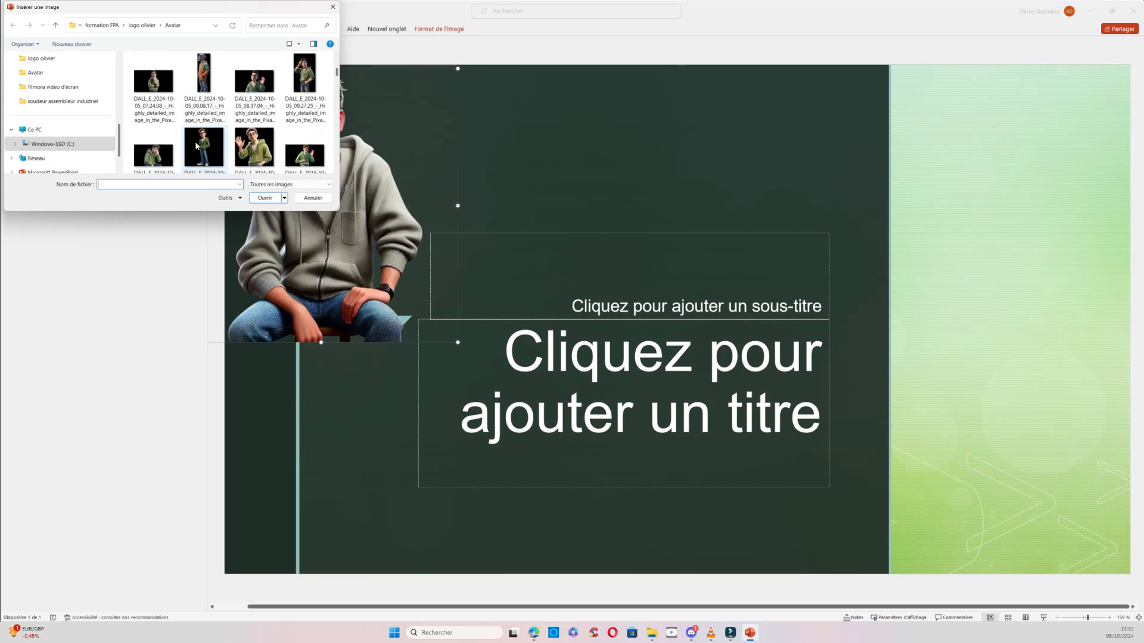
{"action": "left_click", "coordinate": [249, 137]}
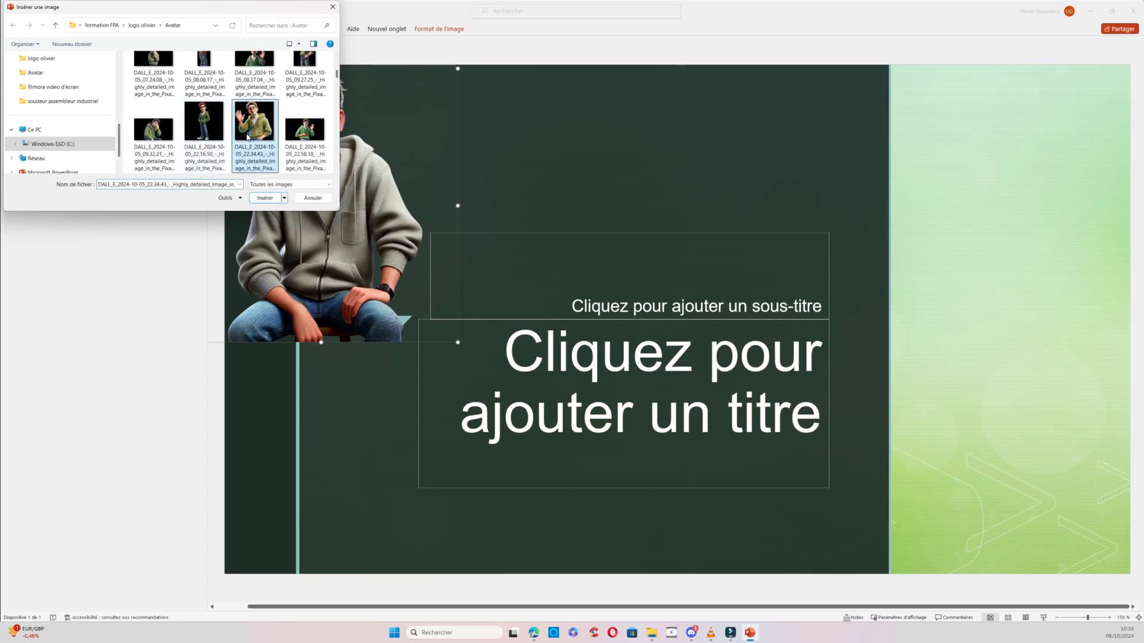
{"action": "left_click", "coordinate": [268, 198]}
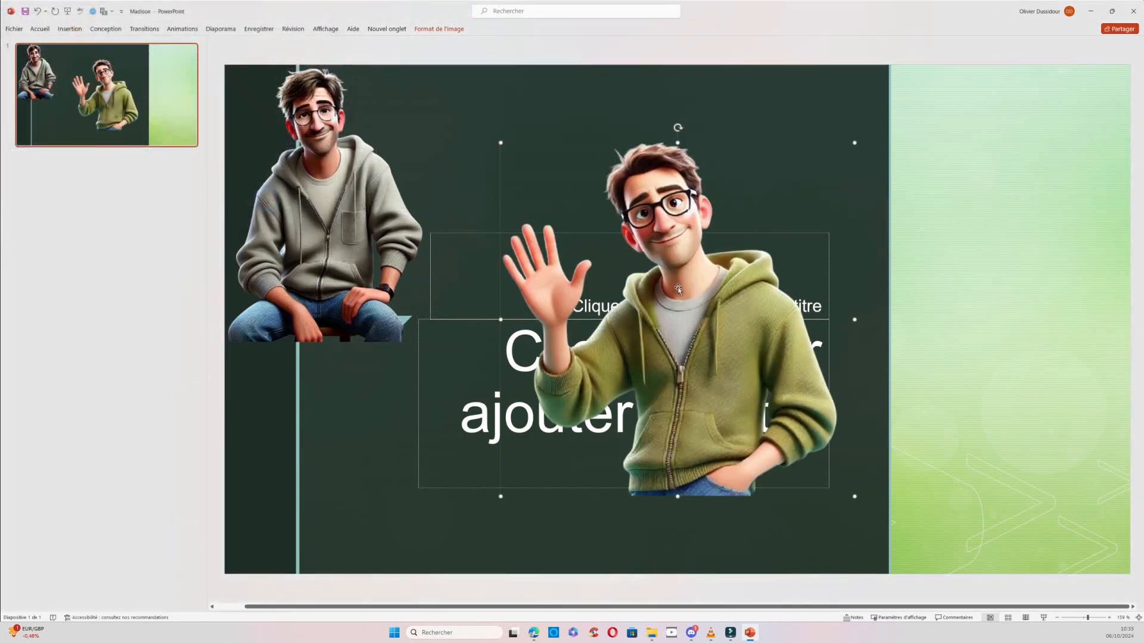